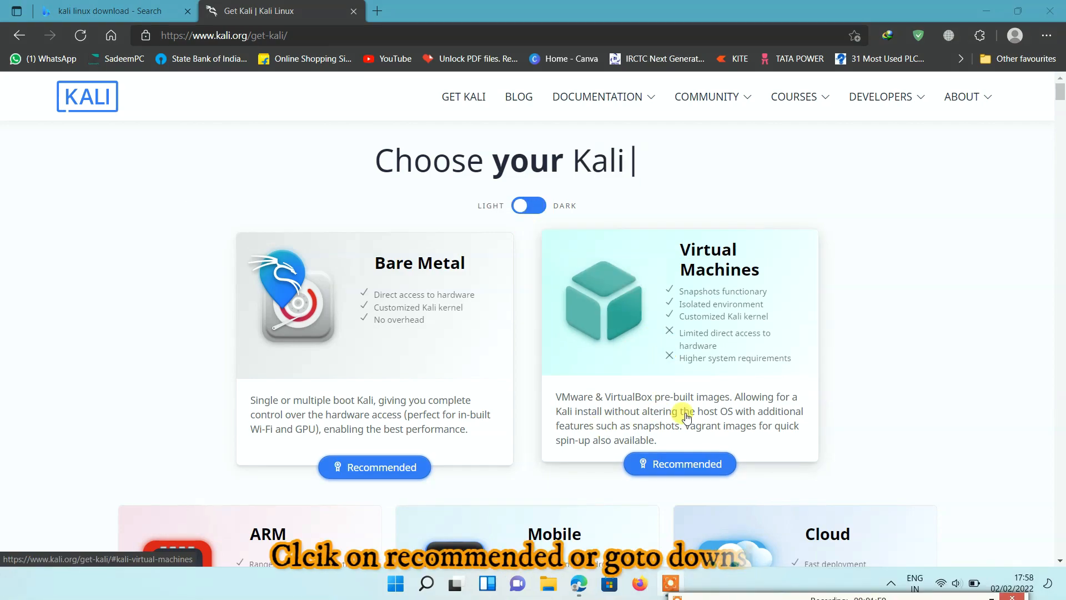
# Request the 64-bit Kali Linux 2021.4a Installer image from the Bare Metal section and cancel the download
pyautogui.click(373, 466)
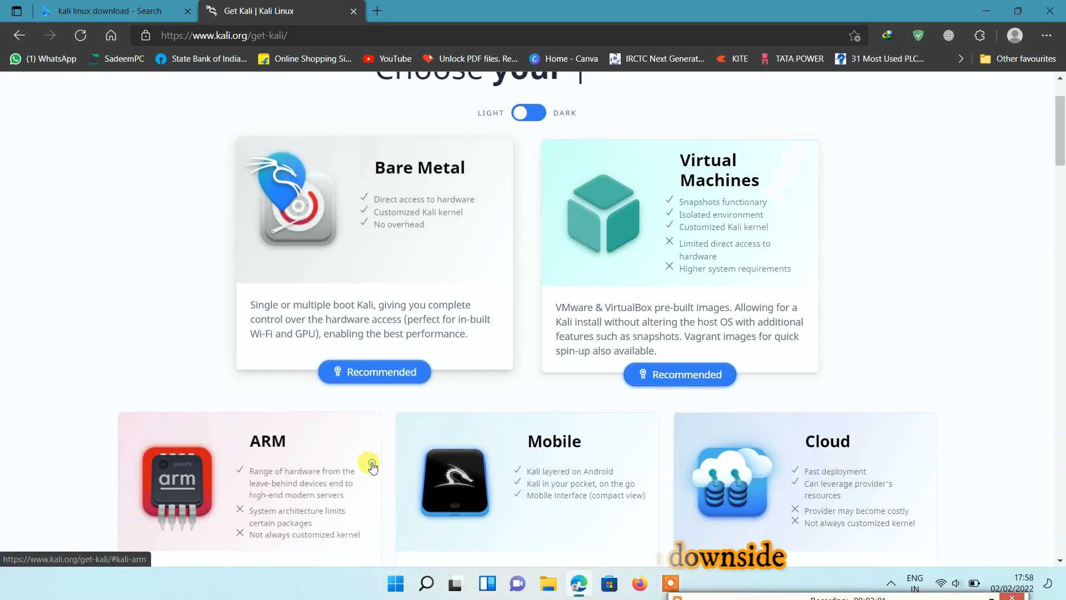
pyautogui.scroll(-3, 339, 353)
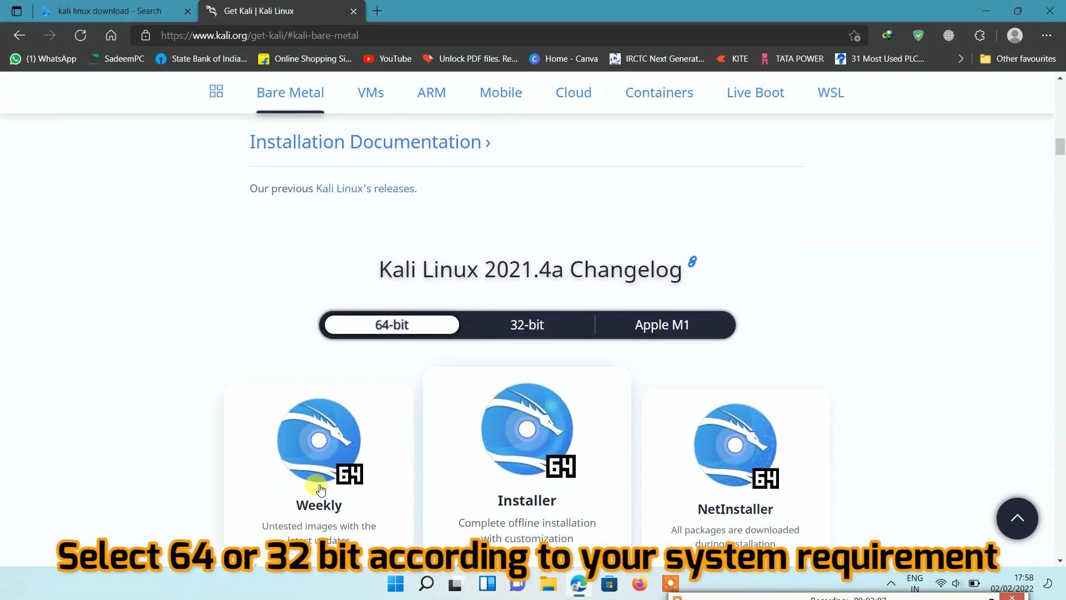
pyautogui.scroll(-1, 321, 489)
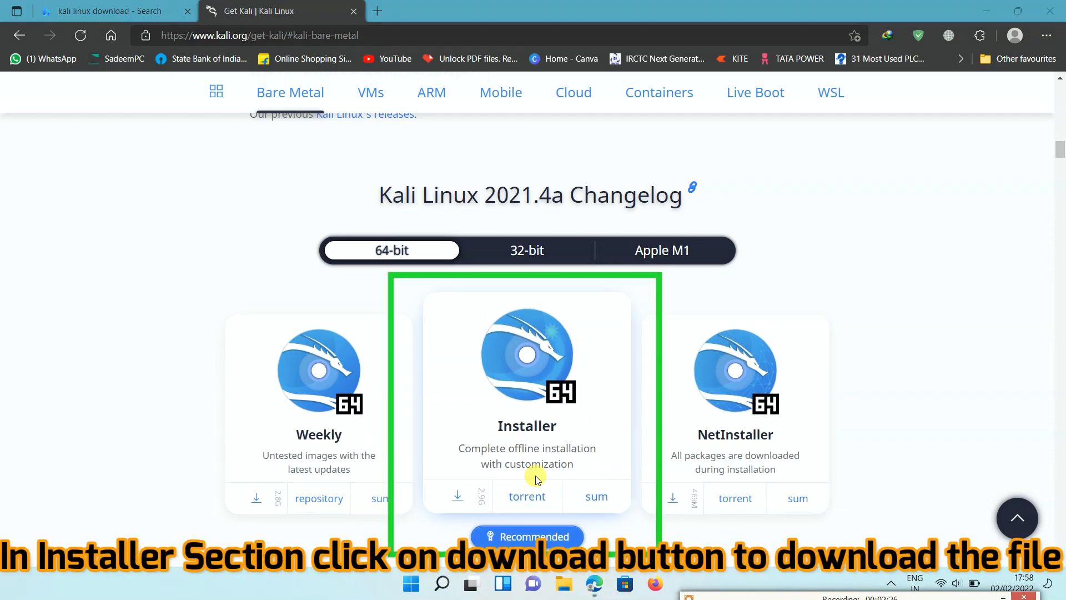
pyautogui.click(458, 494)
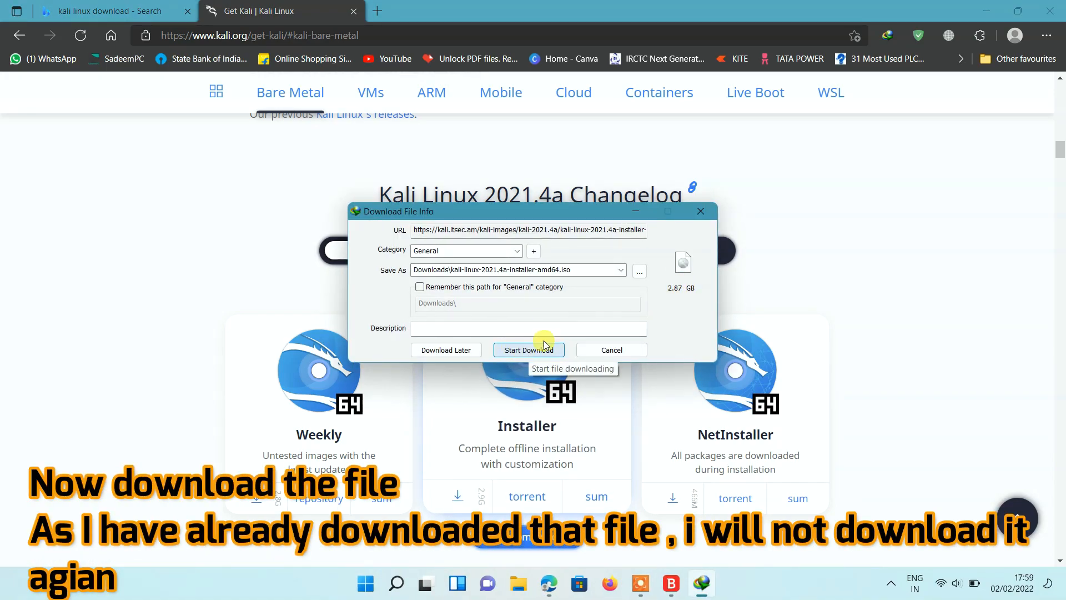
pyautogui.click(699, 211)
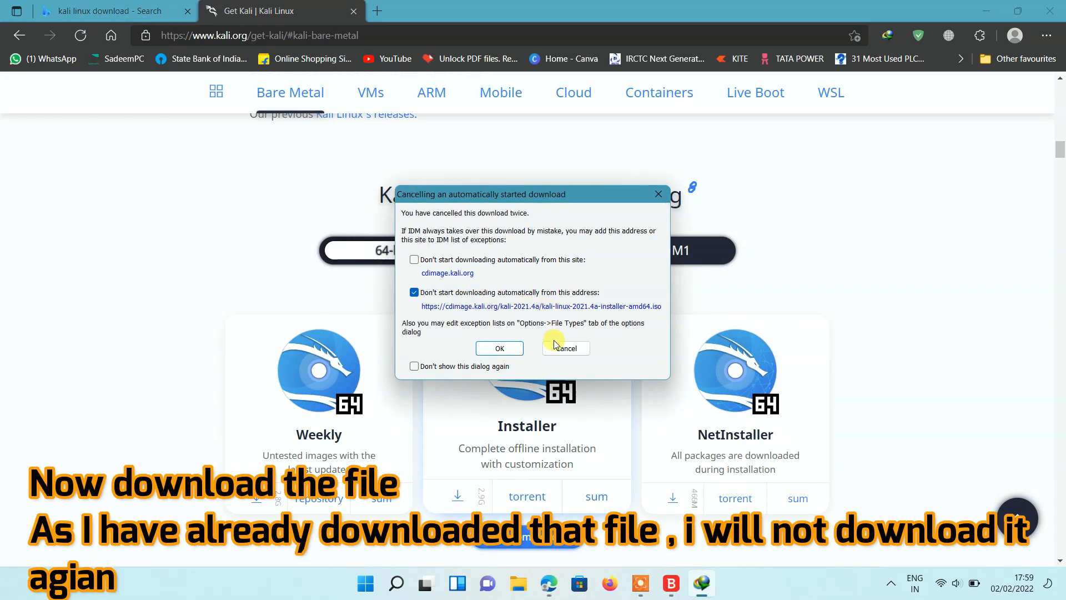
pyautogui.click(548, 353)
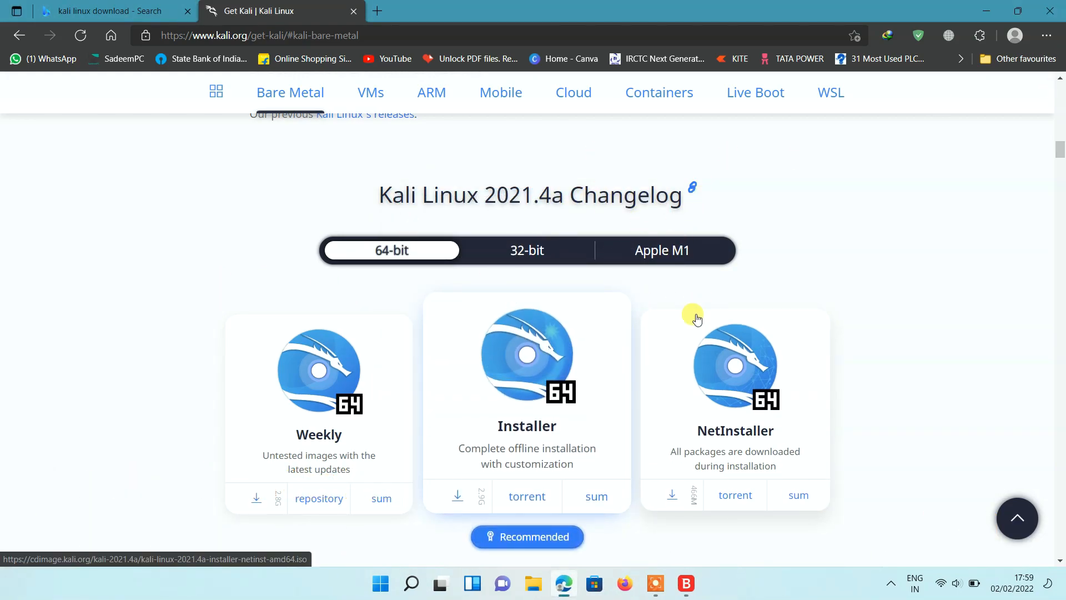
# View the pre-built 64-bit VMware and VirtualBox images in the Virtual Machines section and close the browser
pyautogui.scroll(15, 697, 315)
pyautogui.scroll(10, 768, 300)
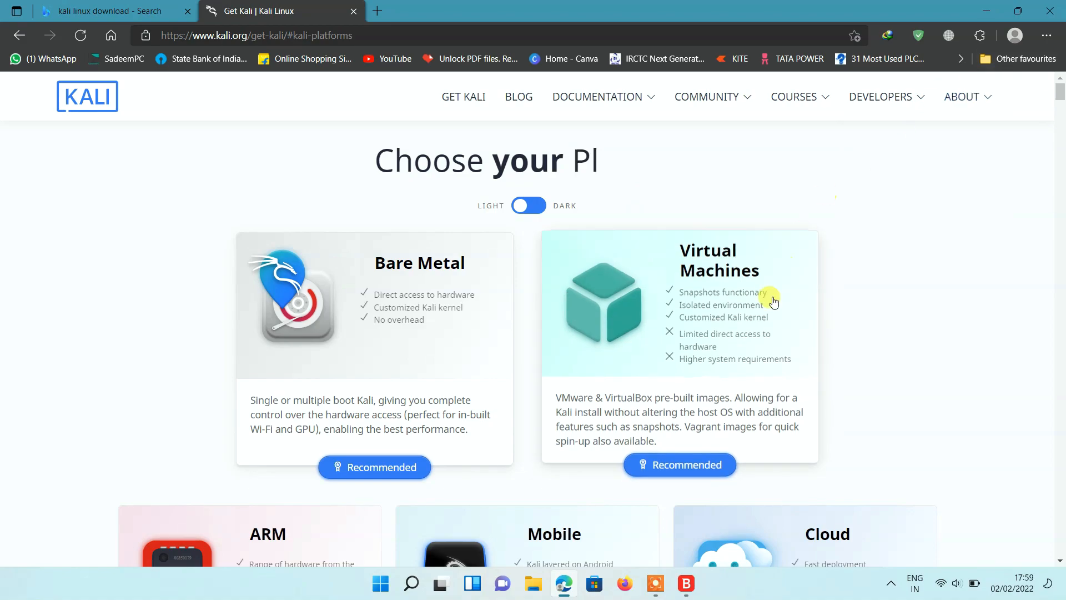
pyautogui.click(669, 461)
pyautogui.scroll(-8, 459, 416)
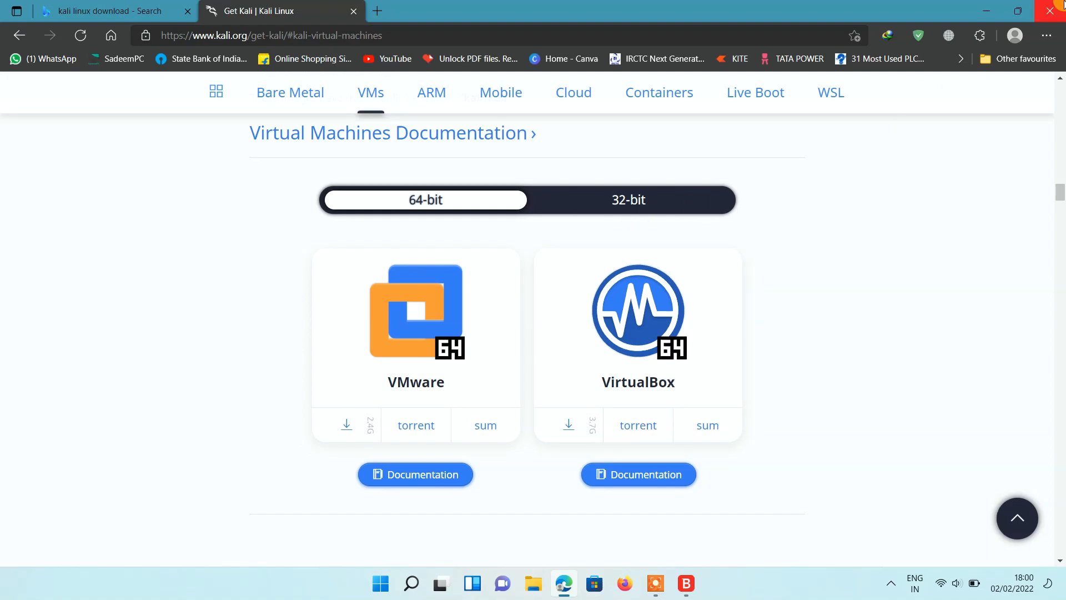
pyautogui.click(1059, 4)
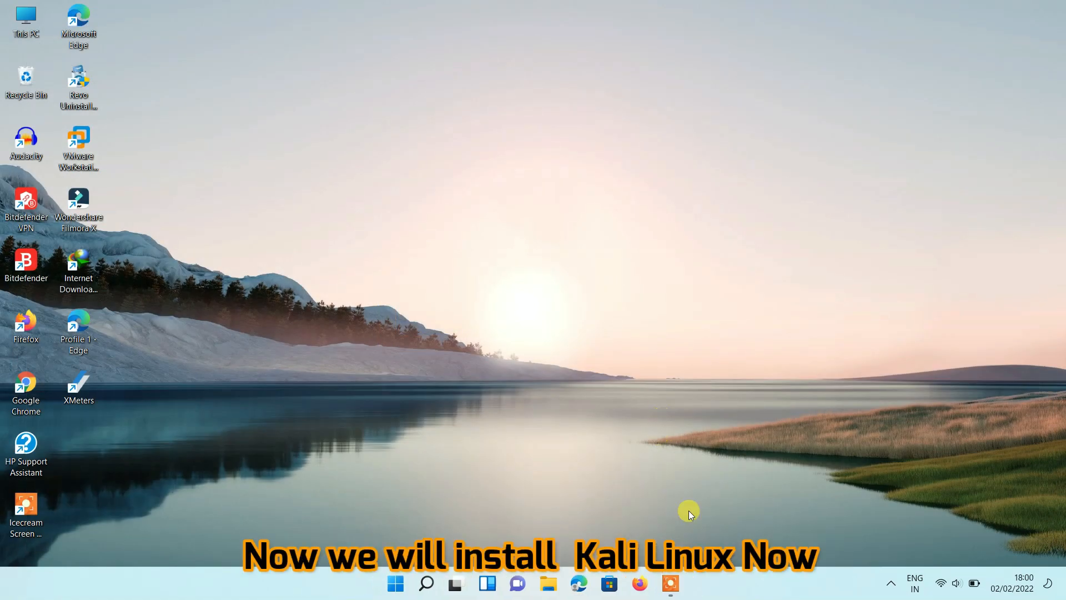
# Locate kali-linux-2021.4a-installer-amd64.iso in the SOFTWARE\OS folder on drive H
pyautogui.press('super+e')
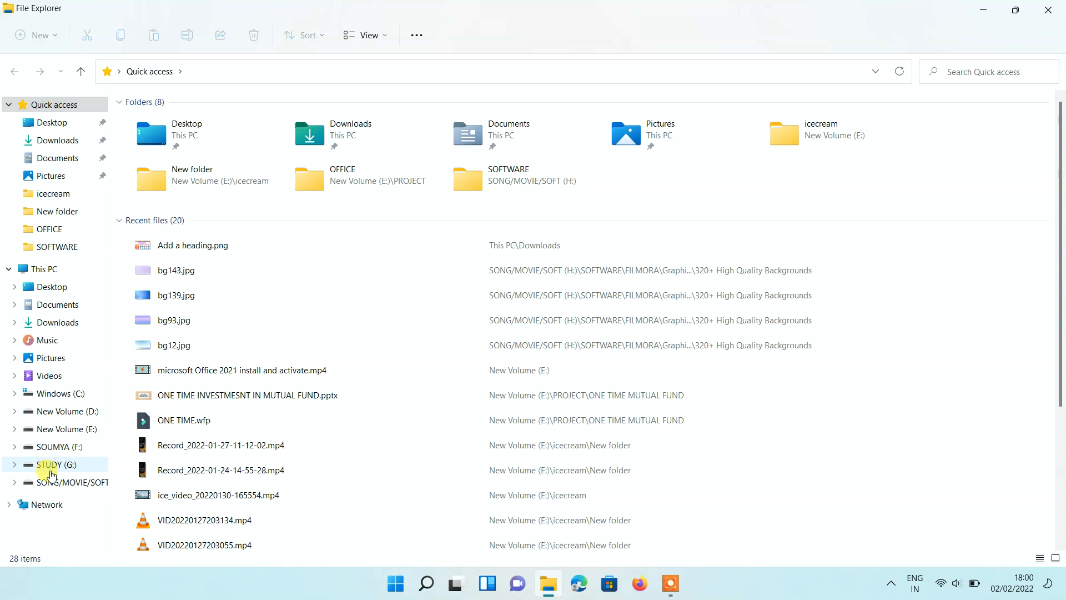
pyautogui.click(61, 482)
pyautogui.doubleClick(183, 145)
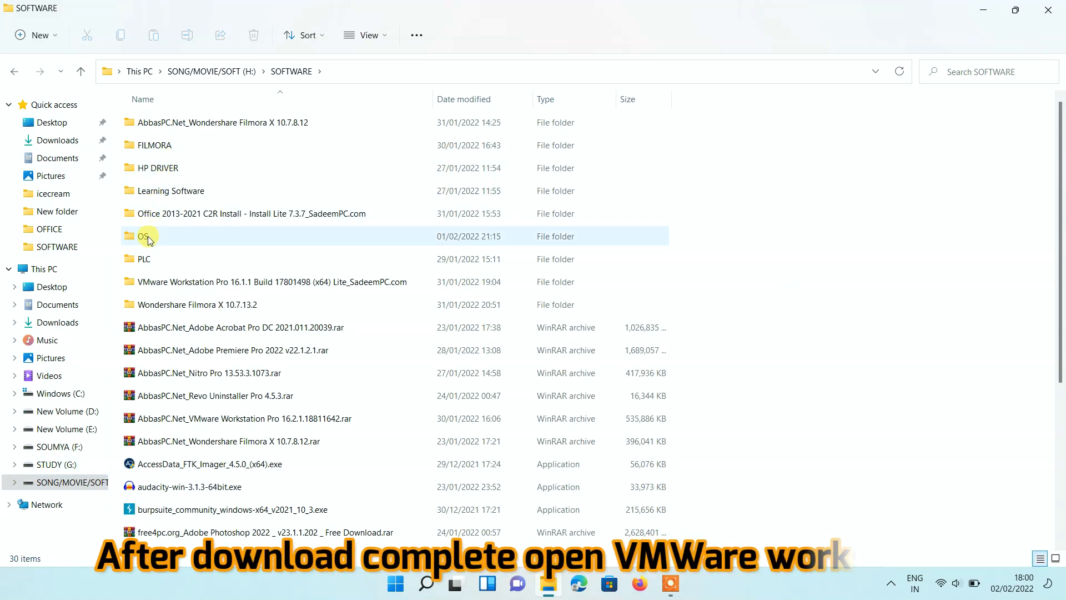
pyautogui.doubleClick(143, 236)
pyautogui.click(223, 123)
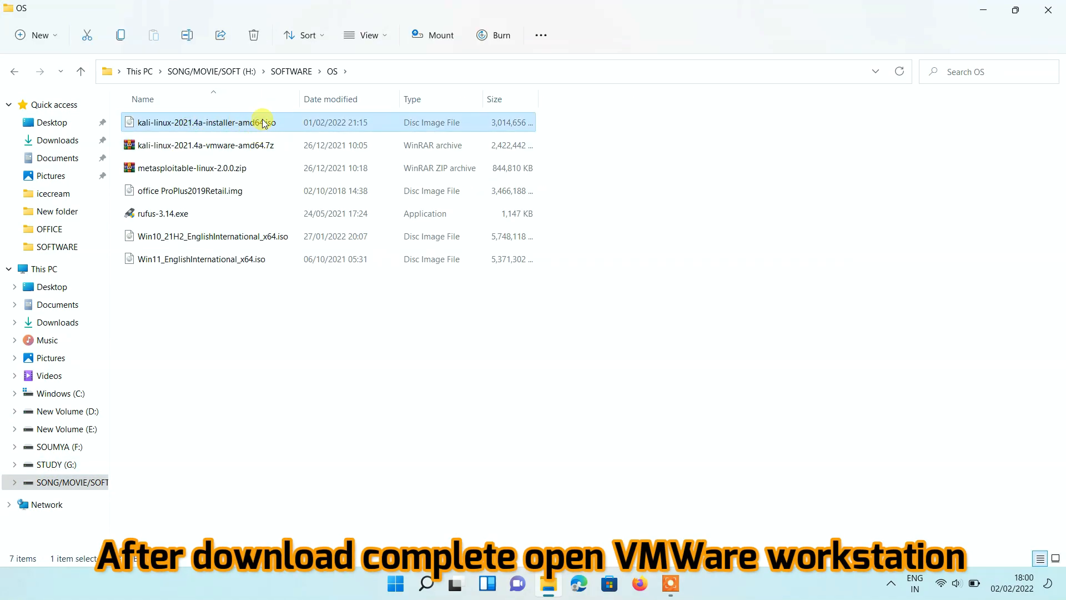
# Launch VMware Workstation from the desktop and go to its Home page
pyautogui.doubleClick(638, 19)
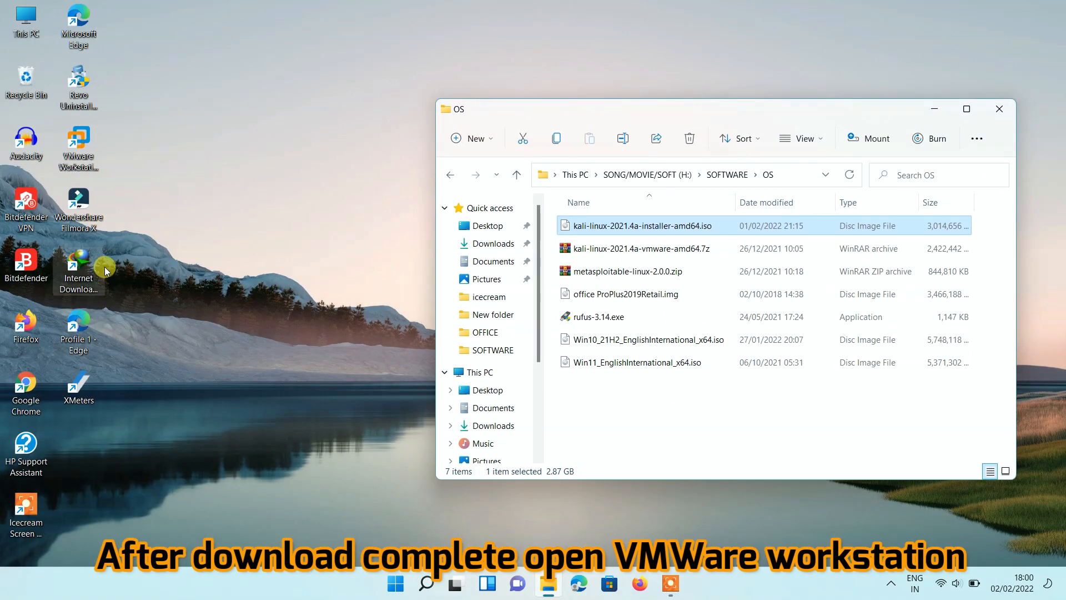
pyautogui.click(82, 157)
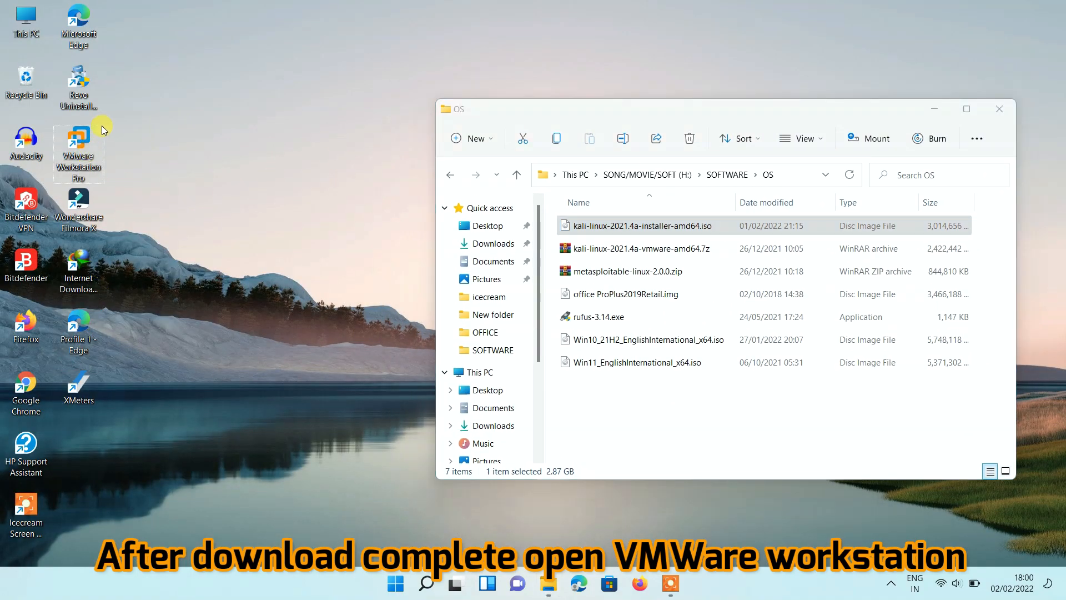
pyautogui.doubleClick(83, 158)
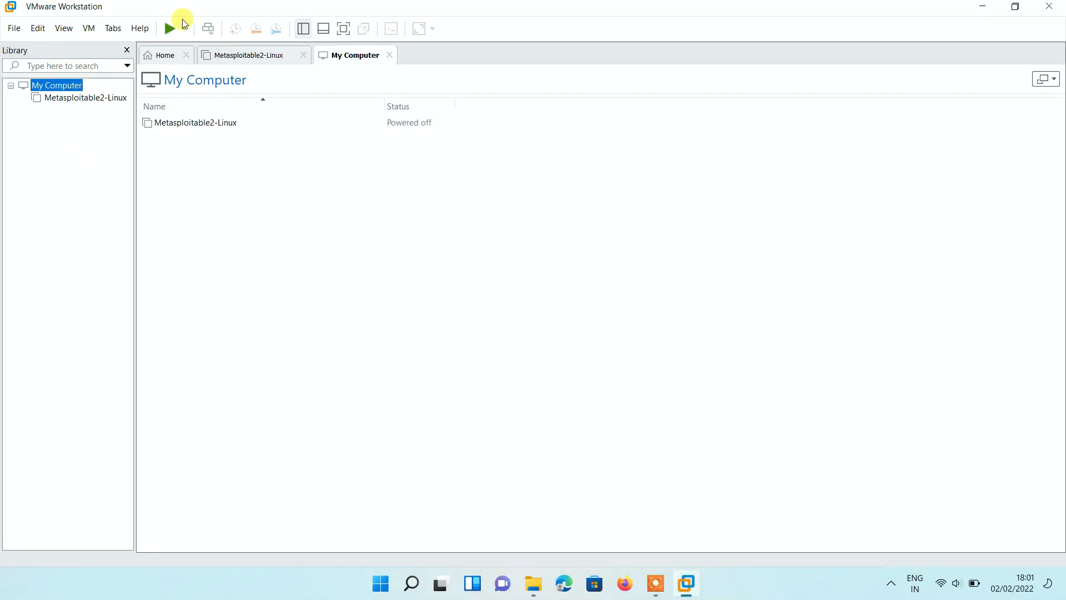
pyautogui.click(113, 27)
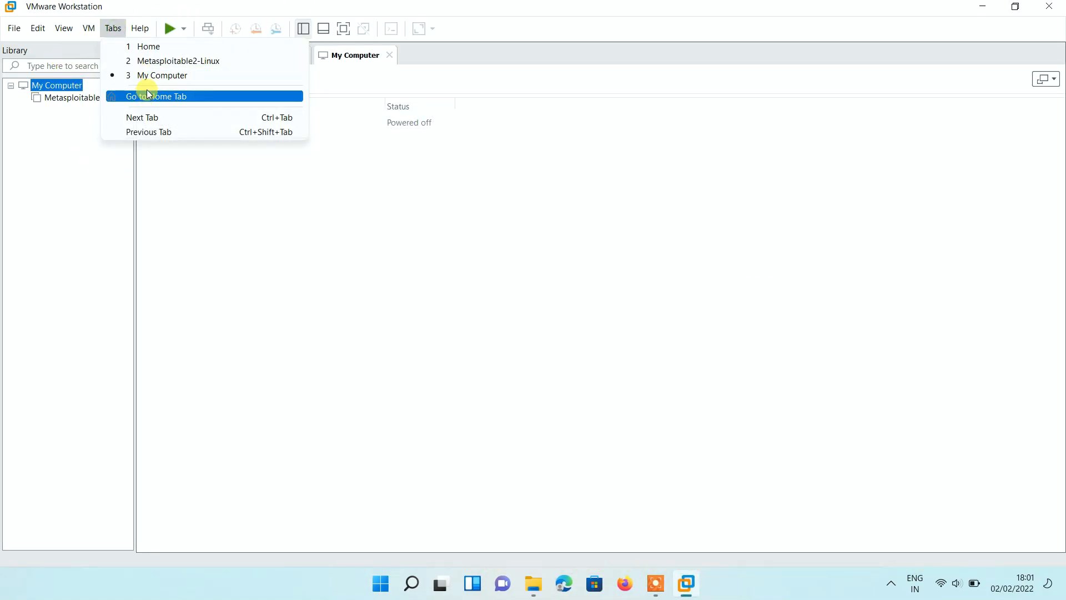
pyautogui.moveTo(97, 35)
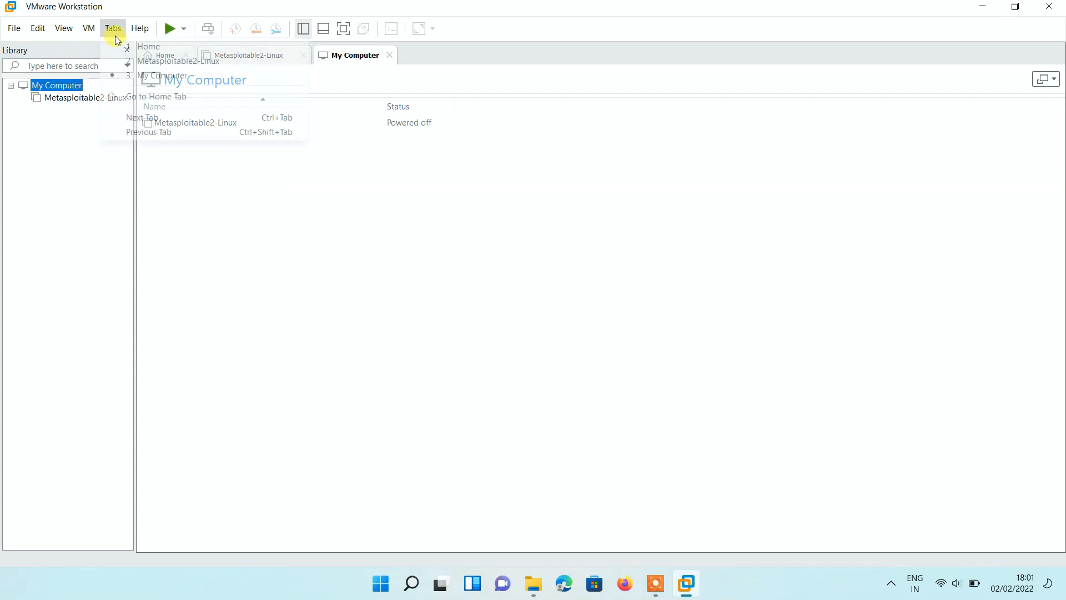
pyautogui.click(160, 99)
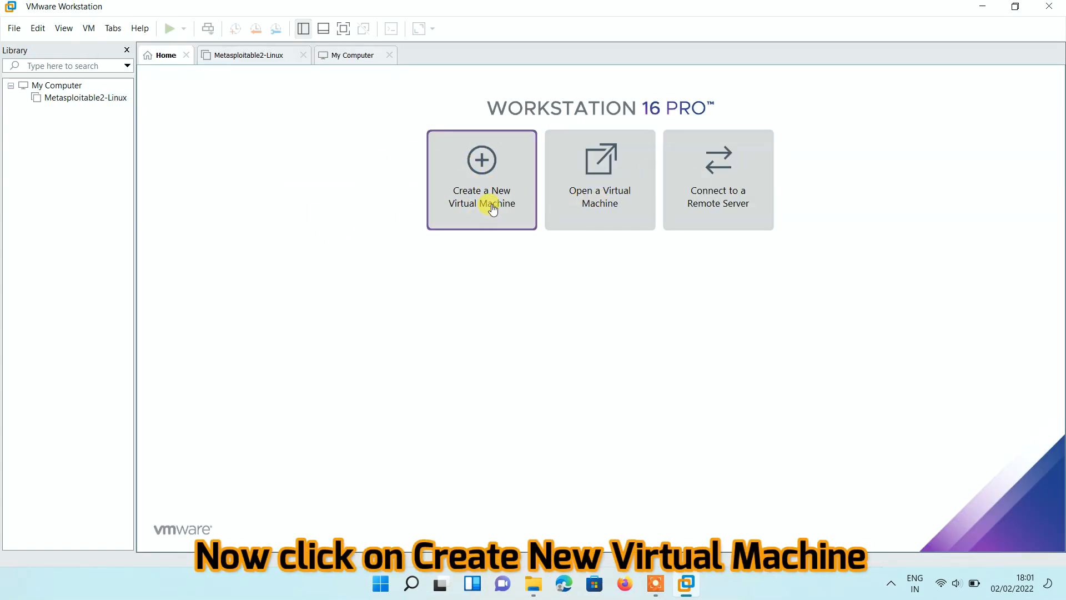
# Start a new virtual machine with the Typical configuration and use H:\SOFTWARE\OS\kali-linux-2021.4a-installer-amd64.iso as its installer disc image
pyautogui.click(490, 199)
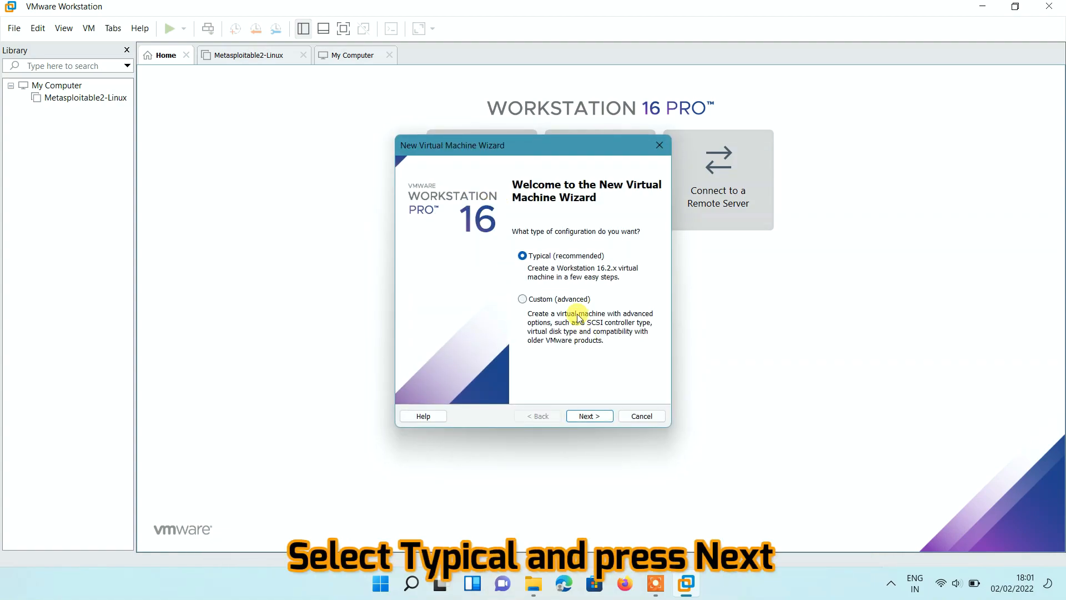
pyautogui.click(586, 417)
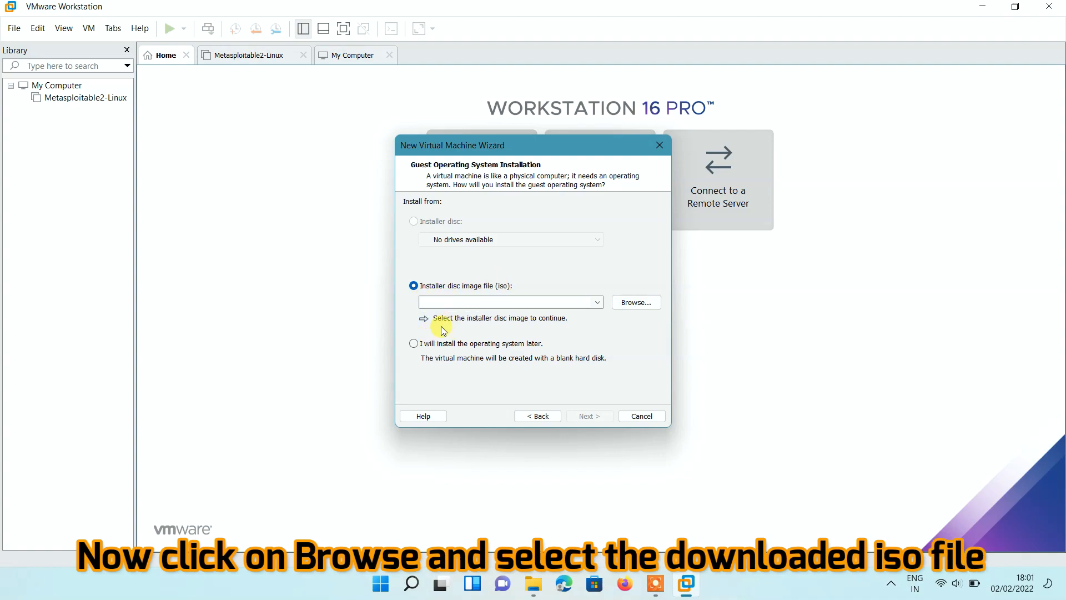
pyautogui.click(627, 303)
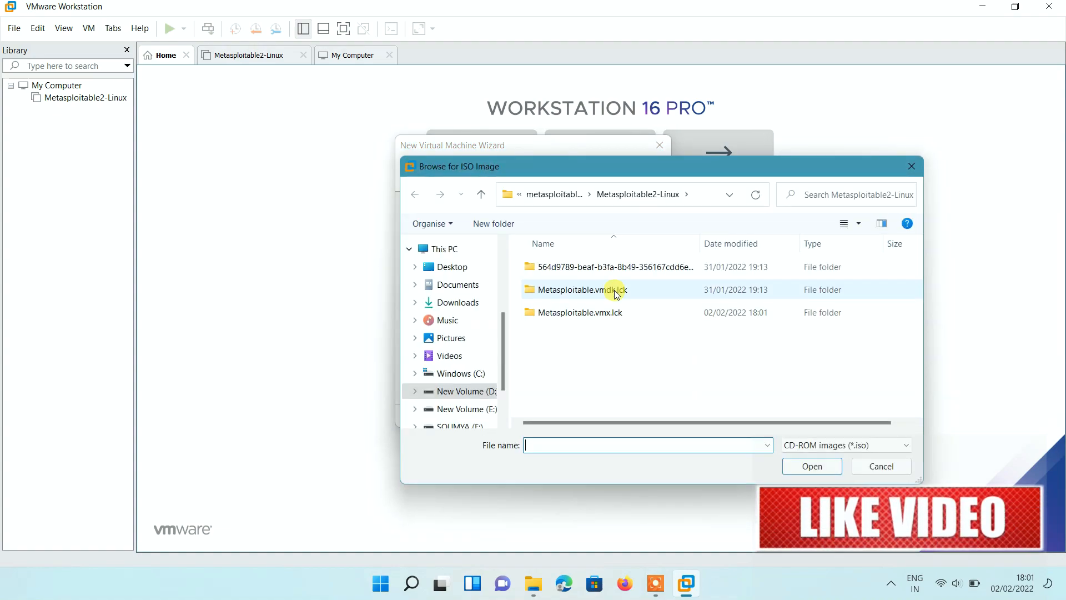
pyautogui.click(473, 404)
pyautogui.doubleClick(555, 288)
pyautogui.click(415, 194)
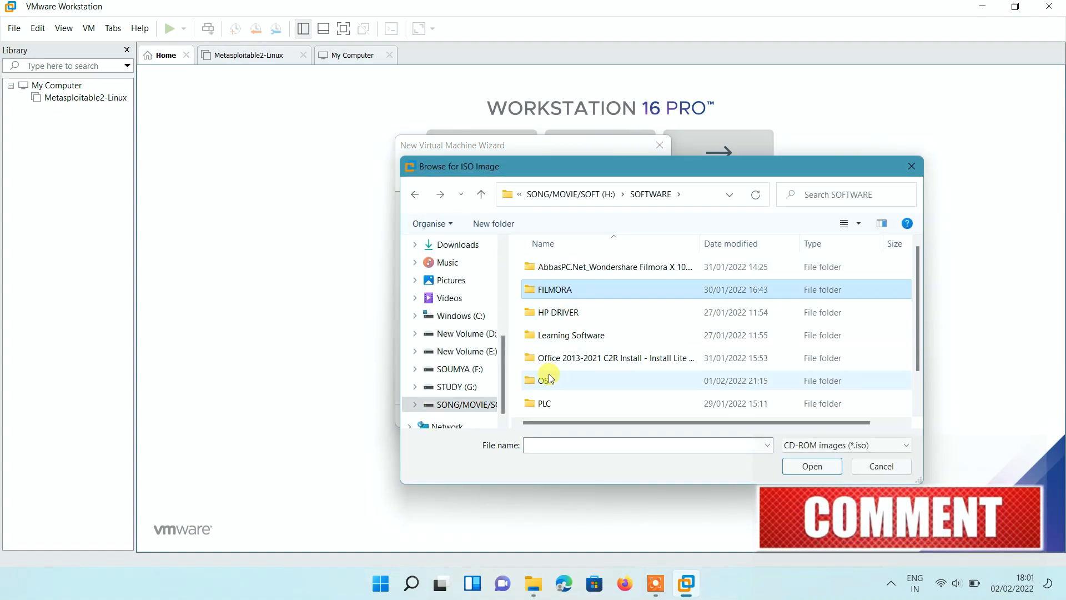
pyautogui.doubleClick(542, 378)
pyautogui.click(601, 267)
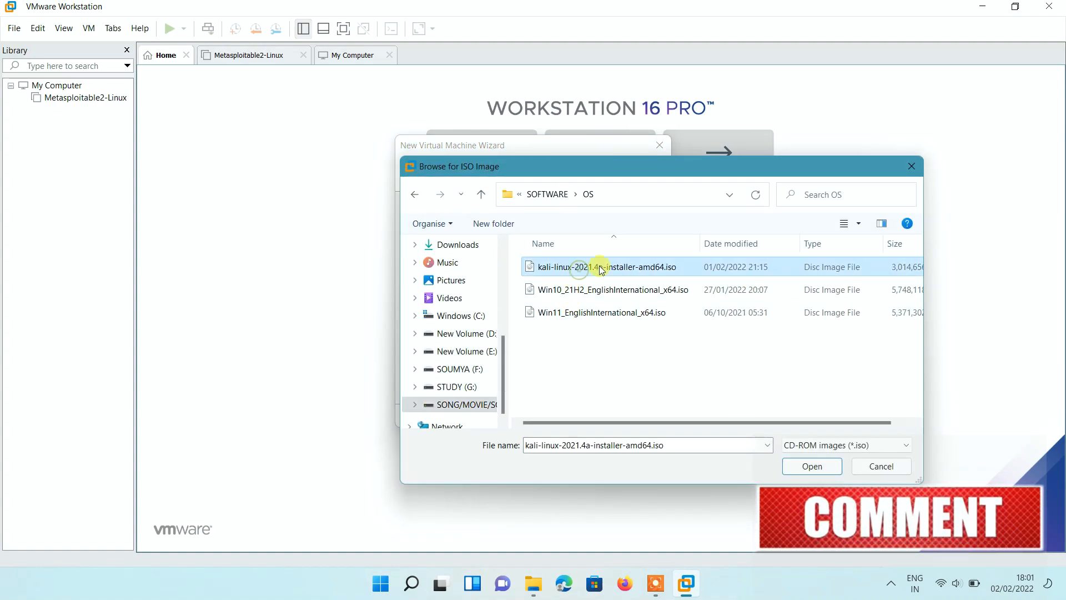
pyautogui.click(804, 466)
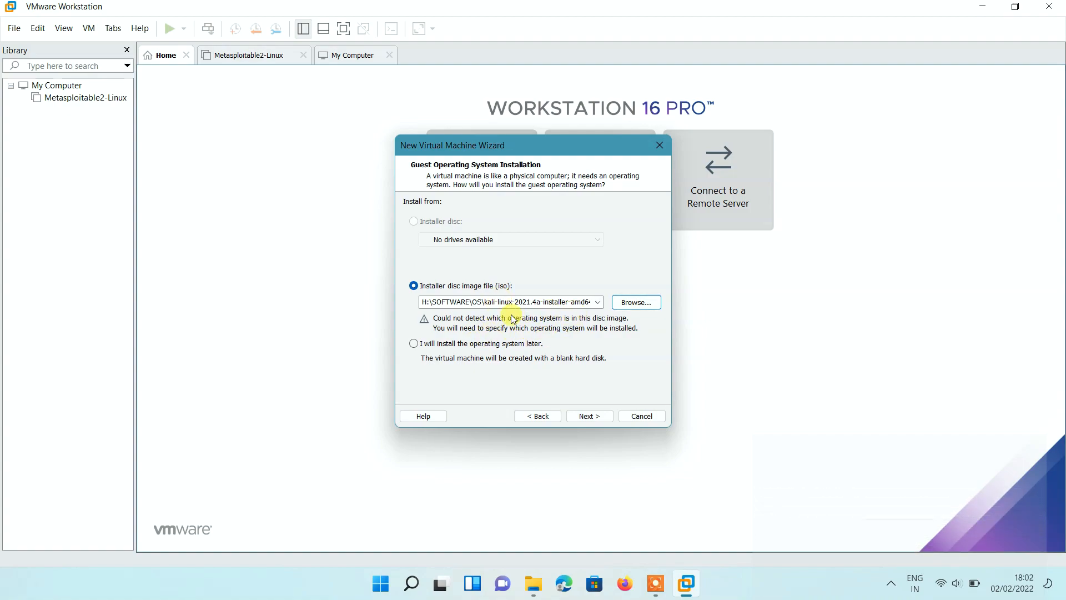
pyautogui.click(585, 417)
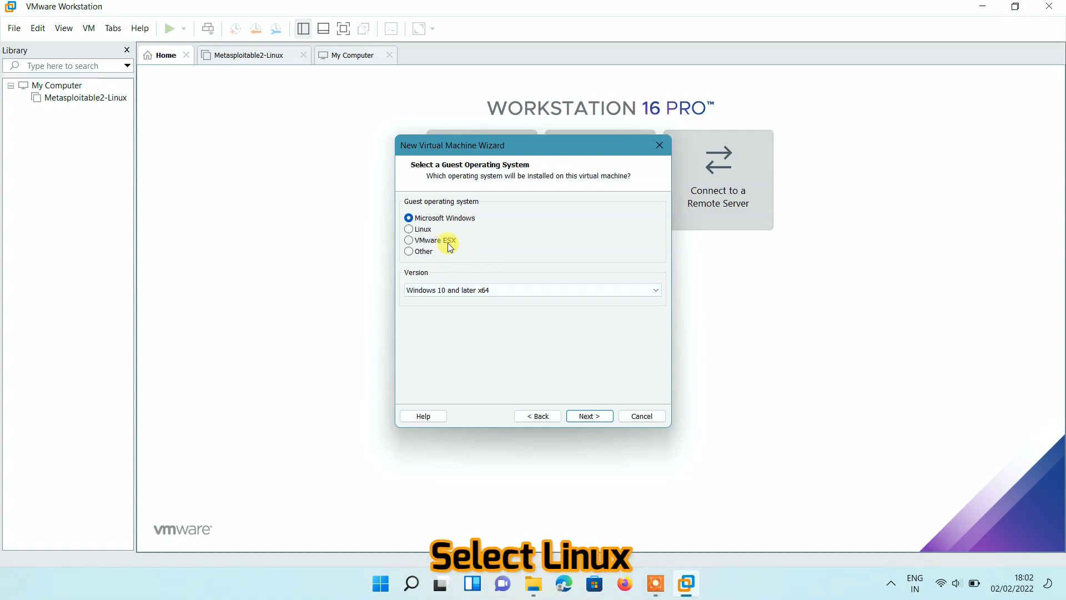
# Set the guest operating system to Linux with version Debian 10.x 64-bit and continue to the naming page
pyautogui.click(409, 230)
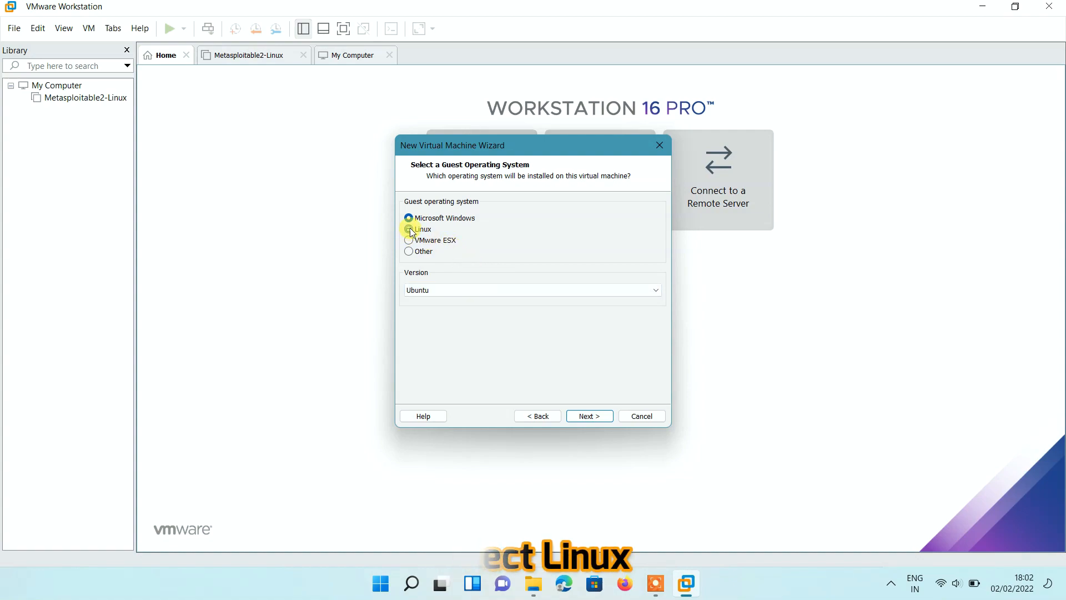
pyautogui.click(425, 290)
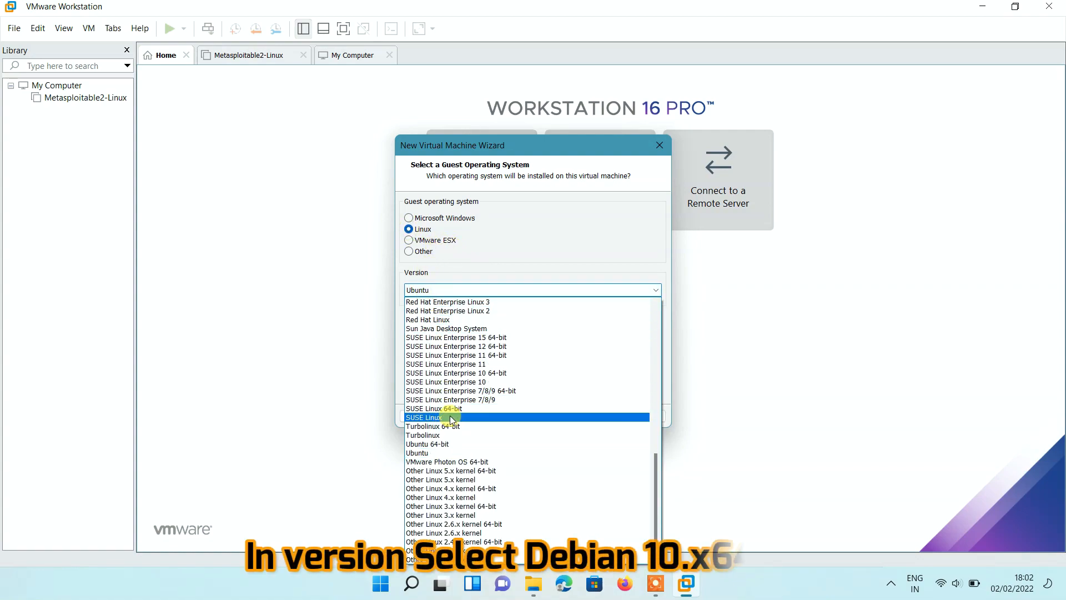
pyautogui.scroll(8, 471, 508)
pyautogui.scroll(7, 471, 509)
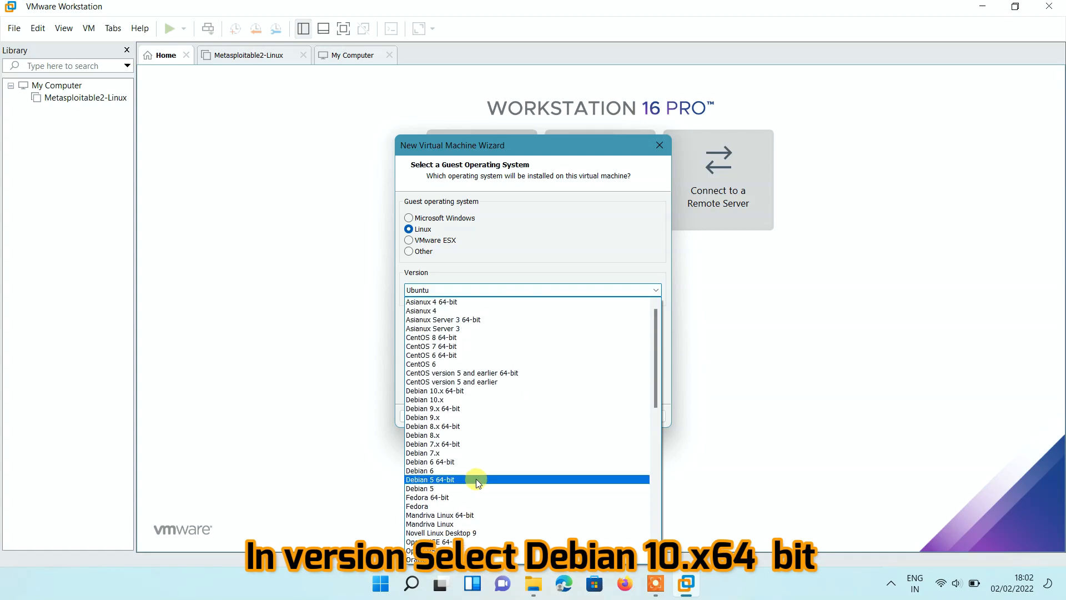
pyautogui.click(484, 389)
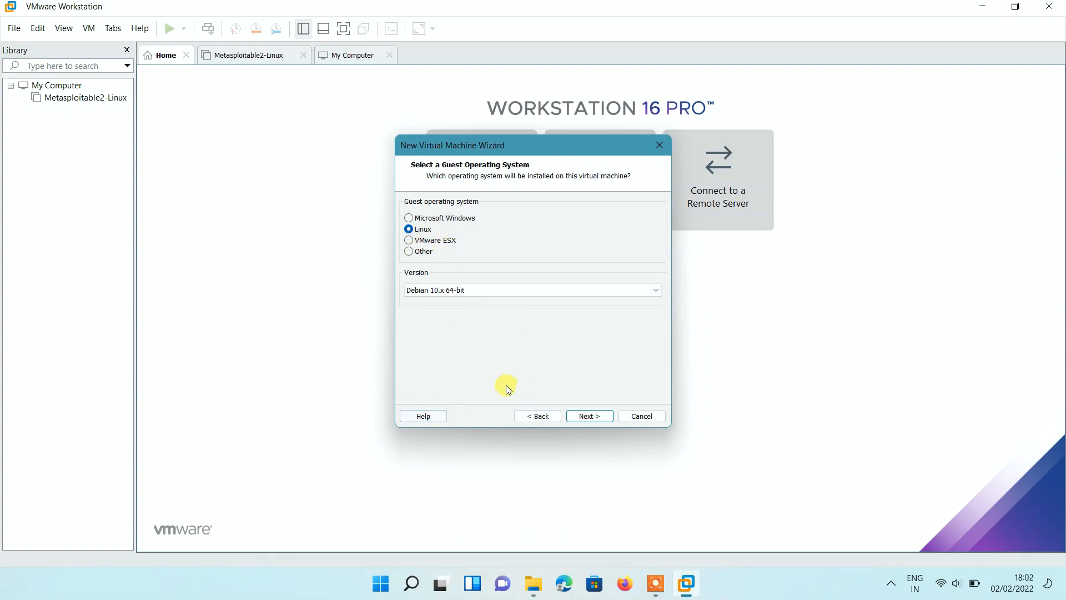
pyautogui.click(589, 416)
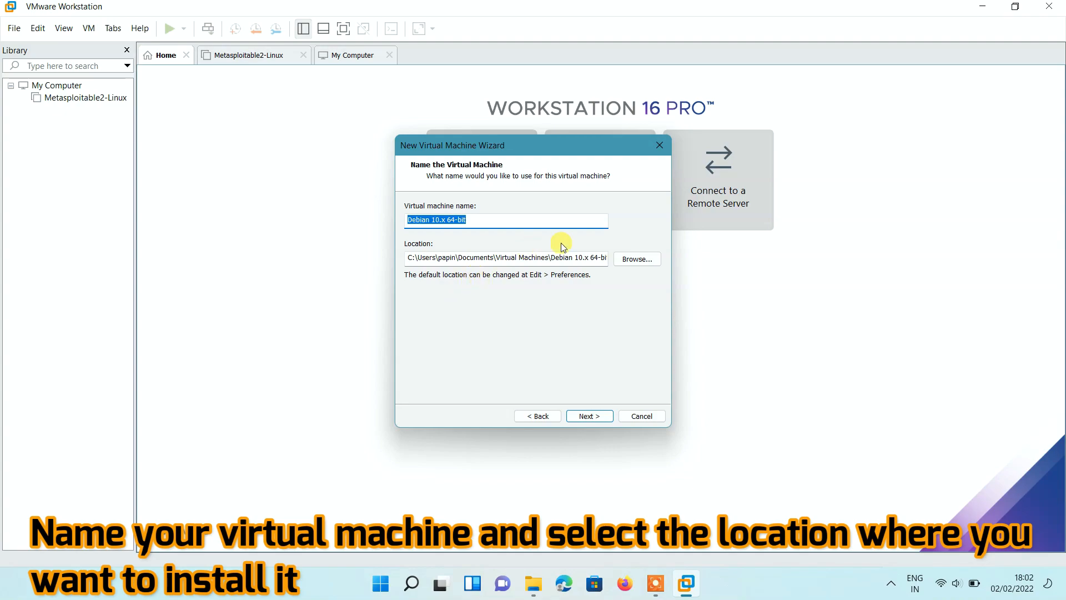
# Set the virtual machine's location to the VMWARE folder on drive D
pyautogui.click(636, 260)
pyautogui.scroll(-3, 516, 305)
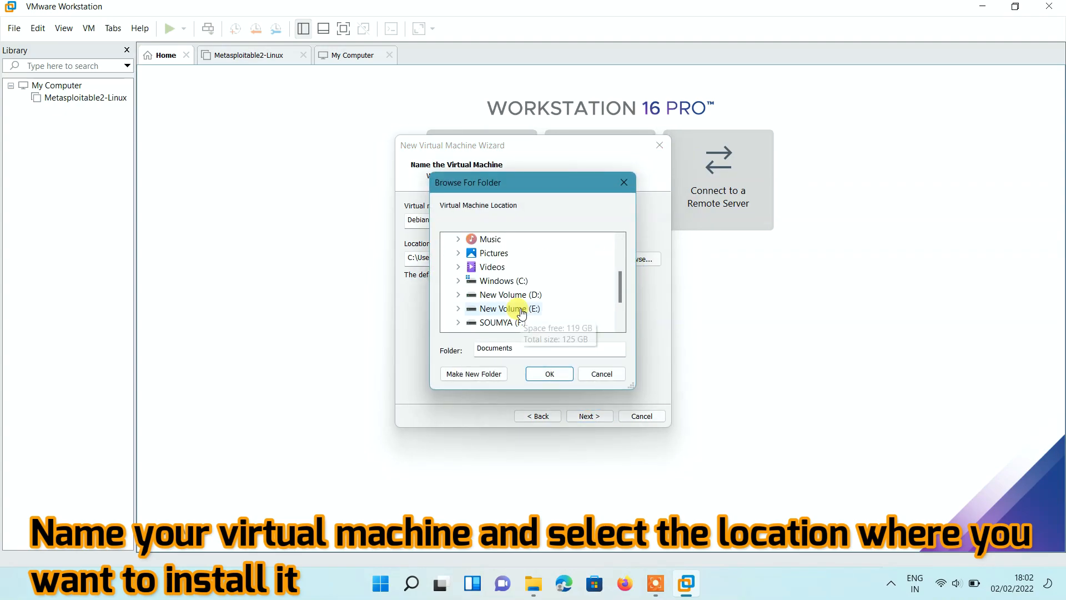
pyautogui.scroll(1, 522, 311)
pyautogui.click(517, 309)
pyautogui.scroll(1, 524, 311)
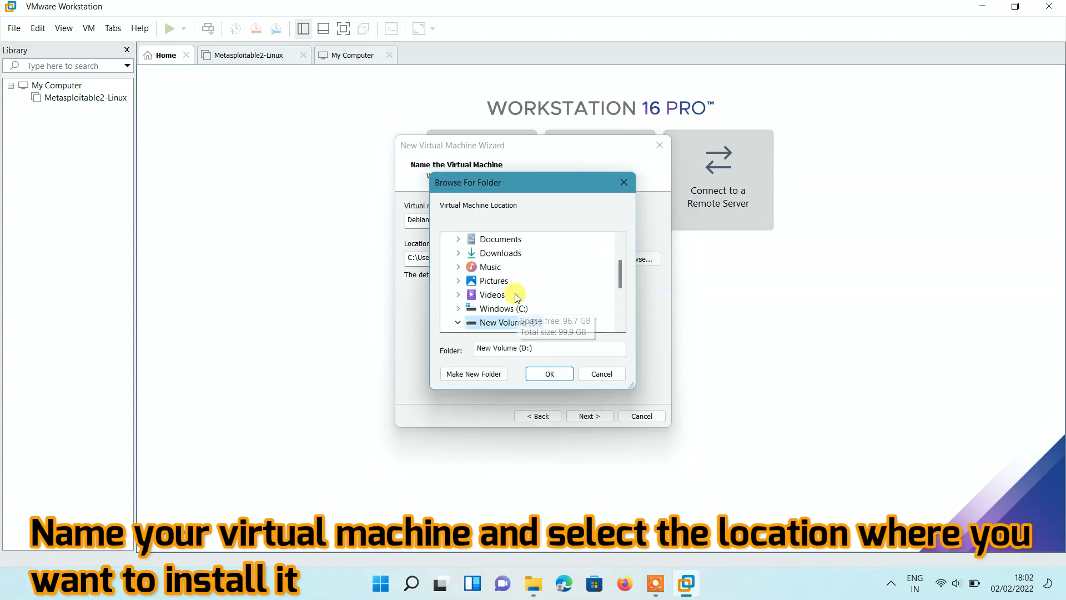
pyautogui.scroll(-1, 528, 303)
pyautogui.click(509, 294)
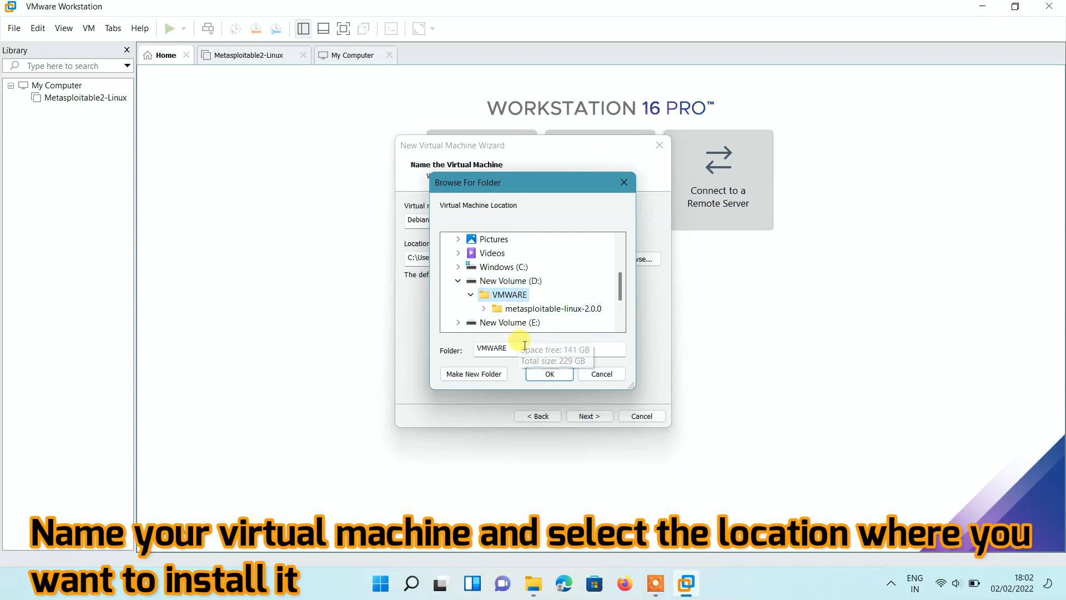
pyautogui.click(547, 374)
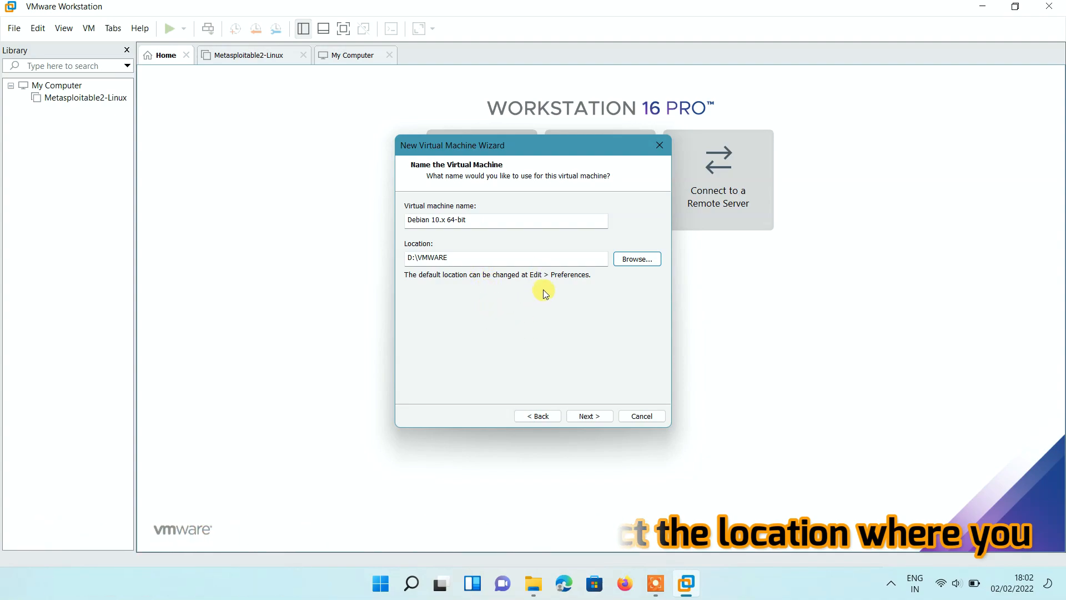
# Name the virtual machine Linux
pyautogui.hotkey('shift', 'Tab')
pyautogui.hotkey('shift', 'Tab')
pyautogui.write('Linux')
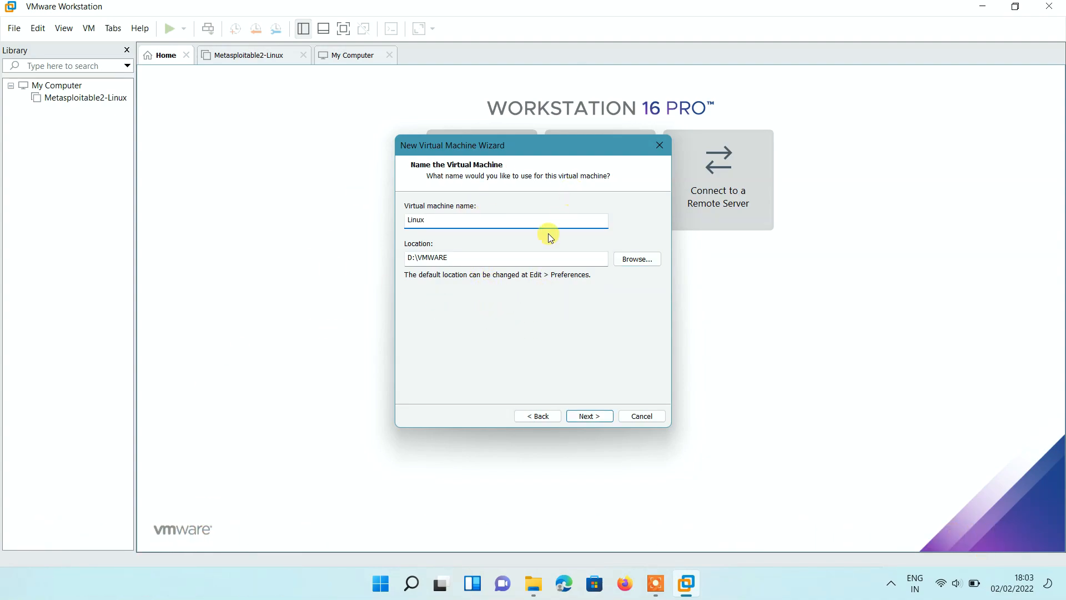
# Give the virtual machine a 25 GB maximum disk size, stored as a single file, and continue to the summary page
pyautogui.click(587, 417)
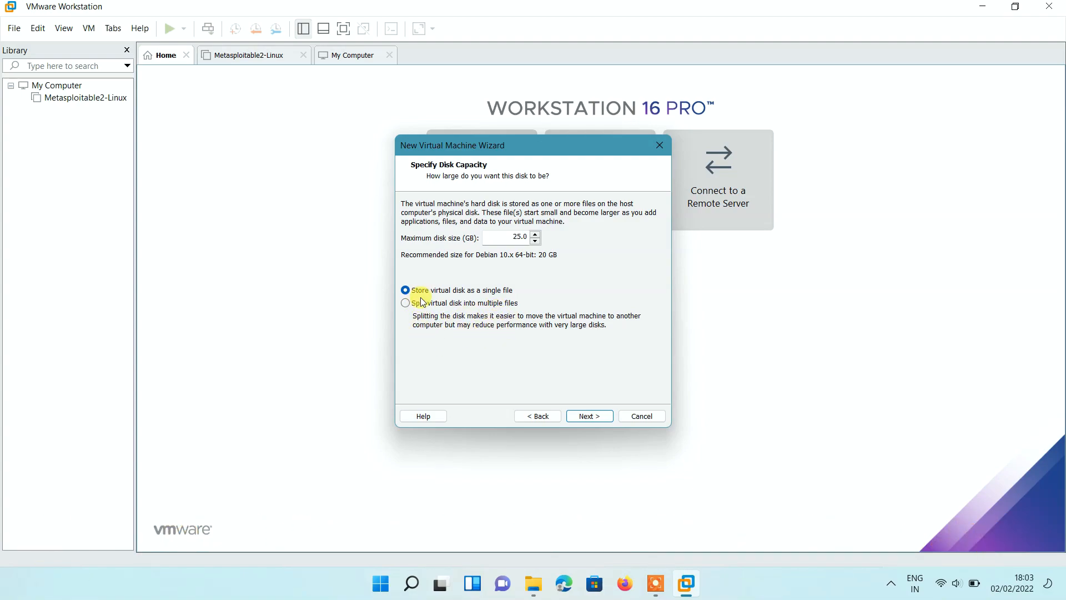
pyautogui.click(584, 420)
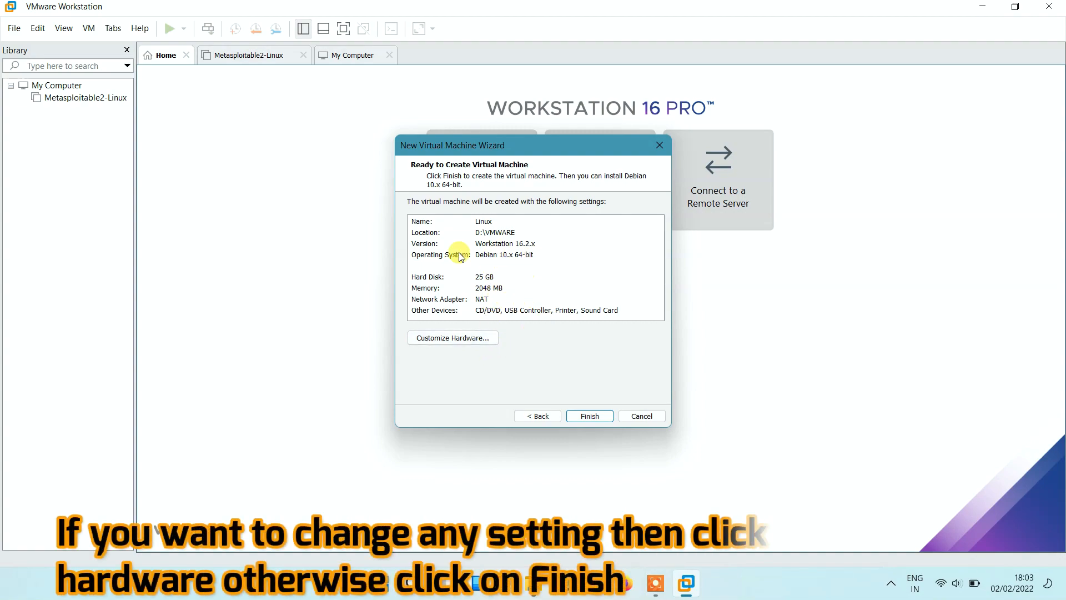
# Customize the virtual machine's hardware with 3104 MB of memory and 2 processors, and finish creating the machine
pyautogui.click(452, 338)
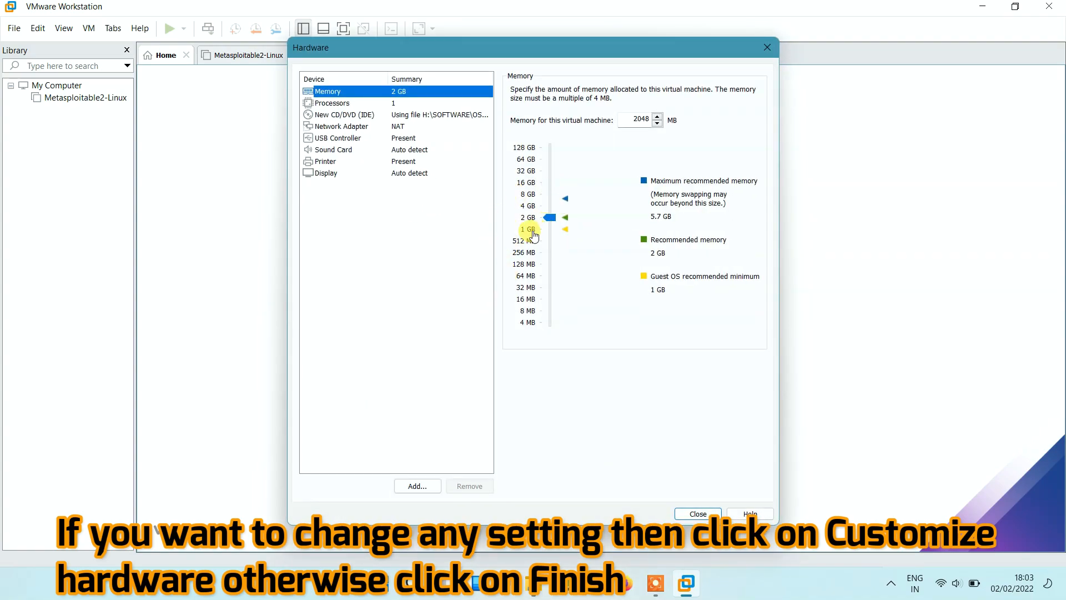
pyautogui.moveTo(547, 217); pyautogui.dragTo(550, 211)
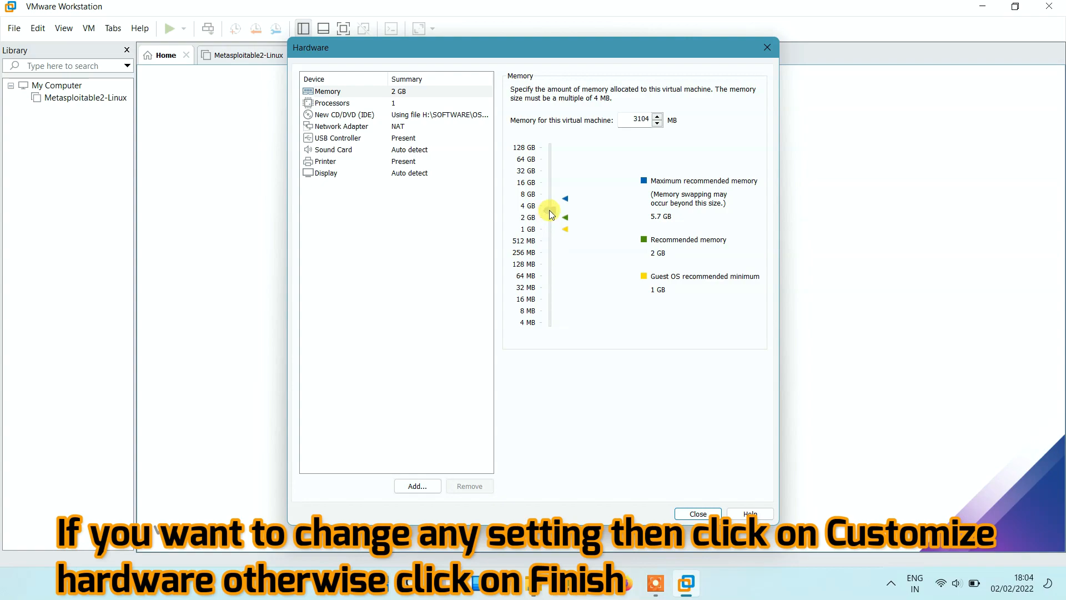
pyautogui.click(391, 106)
pyautogui.click(637, 90)
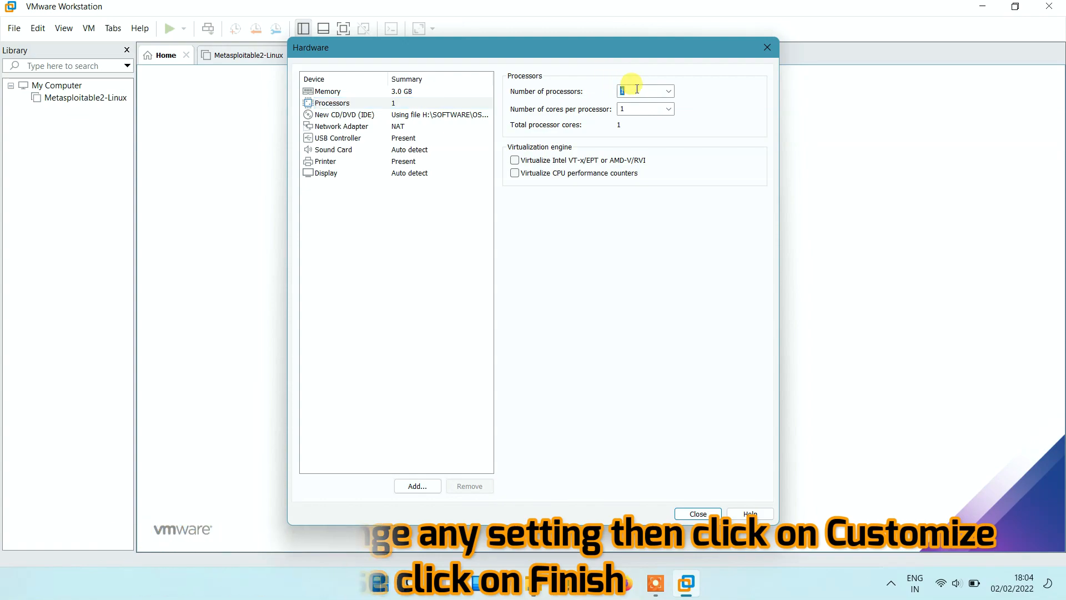
pyautogui.click(669, 90)
pyautogui.click(644, 109)
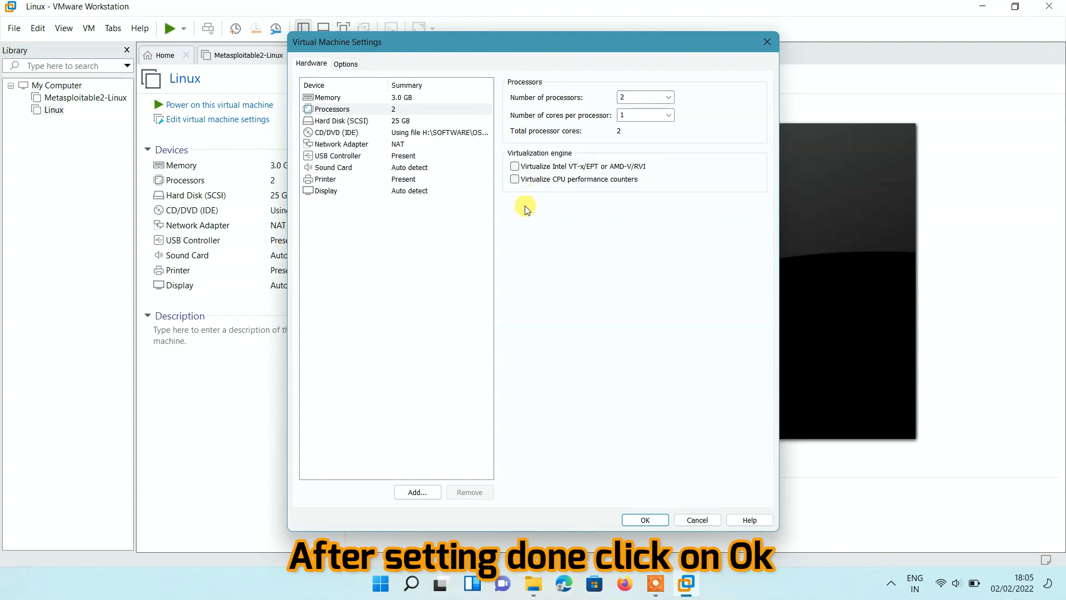
pyautogui.click(656, 524)
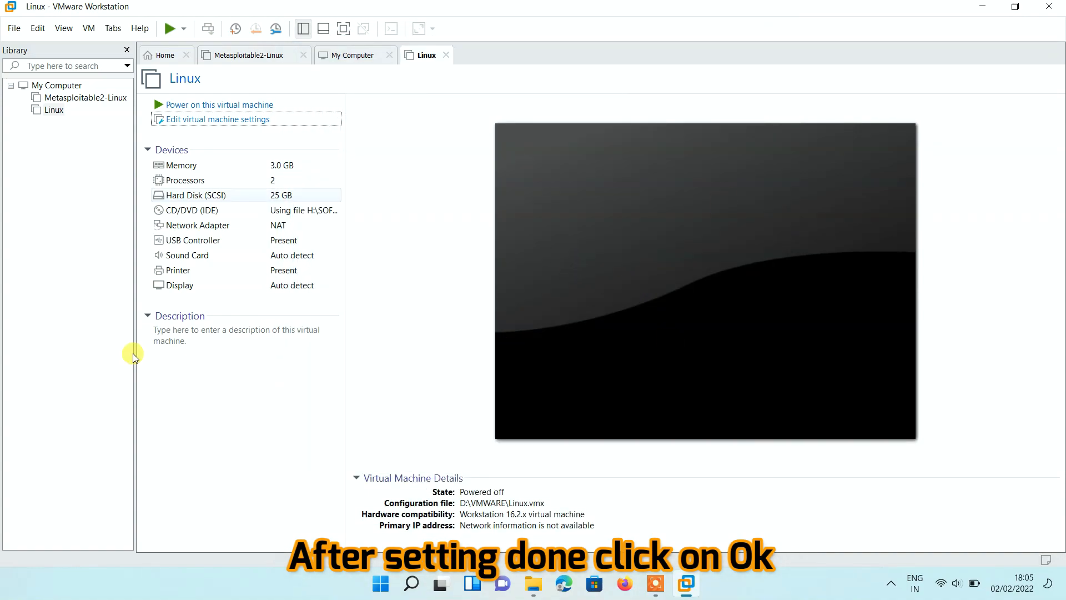
# Power on the Linux virtual machine and start the text-mode Install option of the Kali installer
pyautogui.click(213, 106)
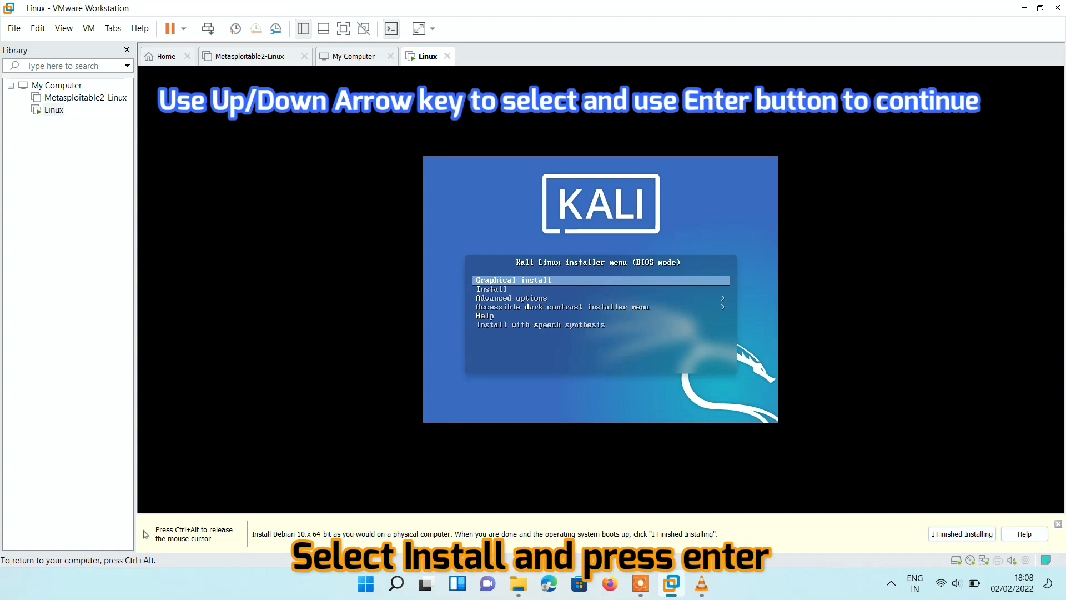
pyautogui.press('Down')
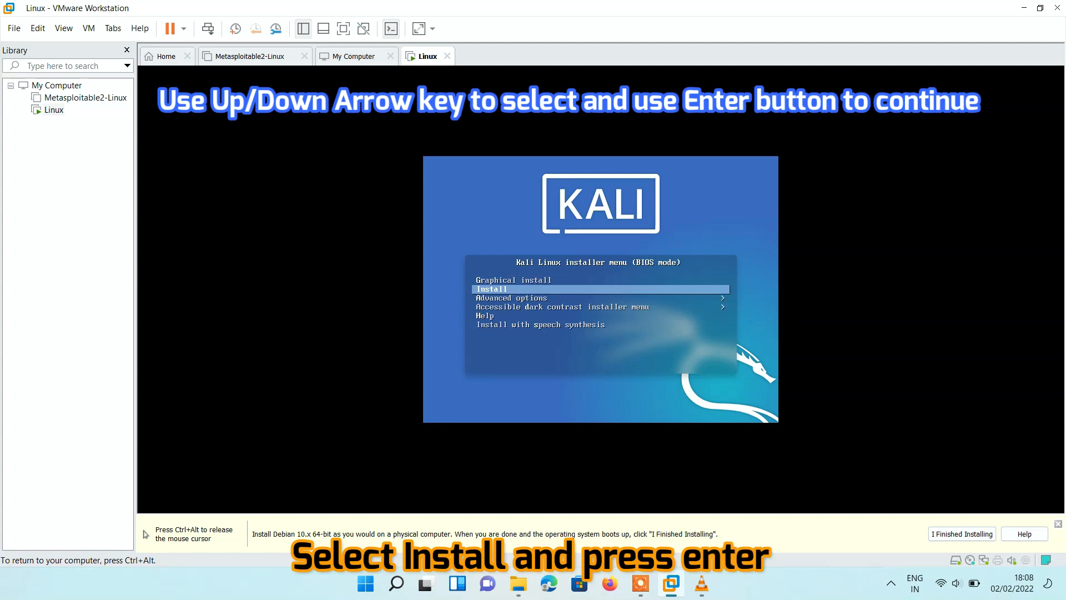
pyautogui.press('Return')
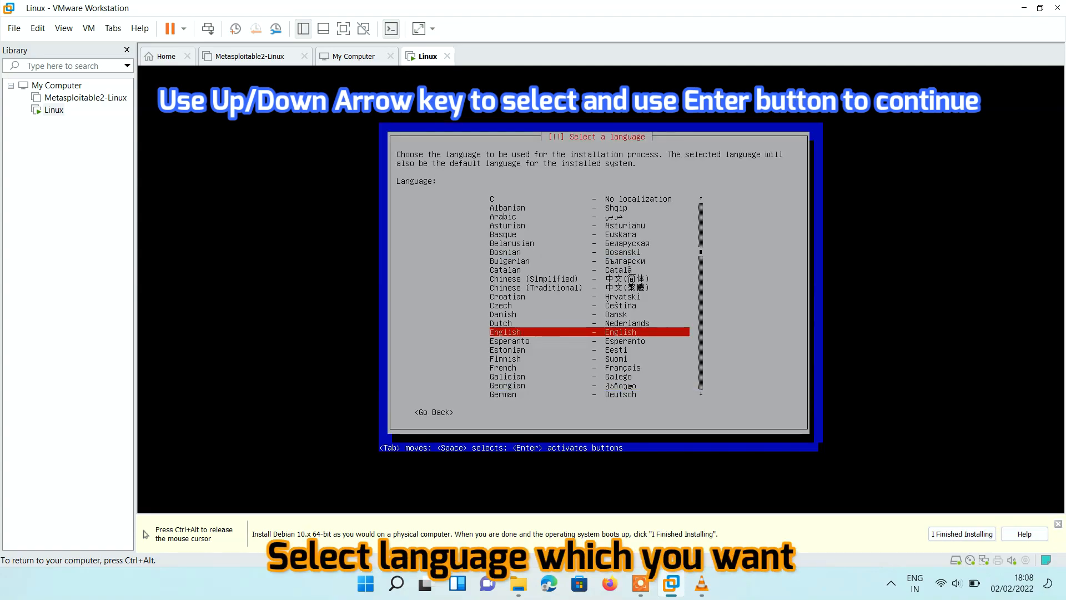
# Choose English as the installation language and India as the location
pyautogui.press('Return')
pyautogui.press('Up')
pyautogui.press('Up')
pyautogui.press('Up')
pyautogui.press('Up')
pyautogui.press('Up')
pyautogui.press('Up')
pyautogui.press('Up')
pyautogui.press('Up')
pyautogui.press('Up')
pyautogui.press('Up')
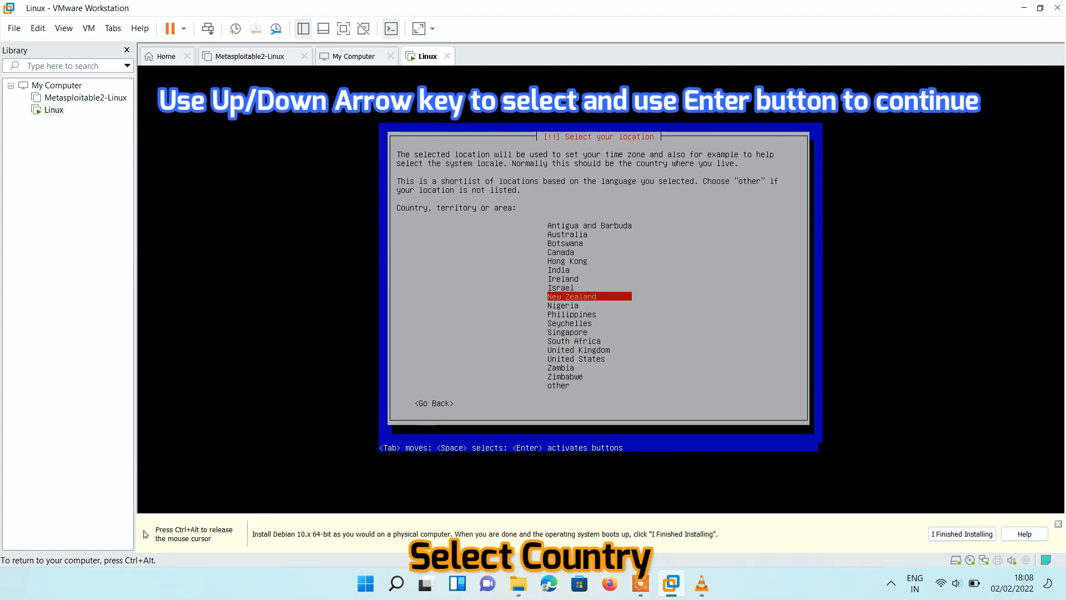
pyautogui.press('Return')
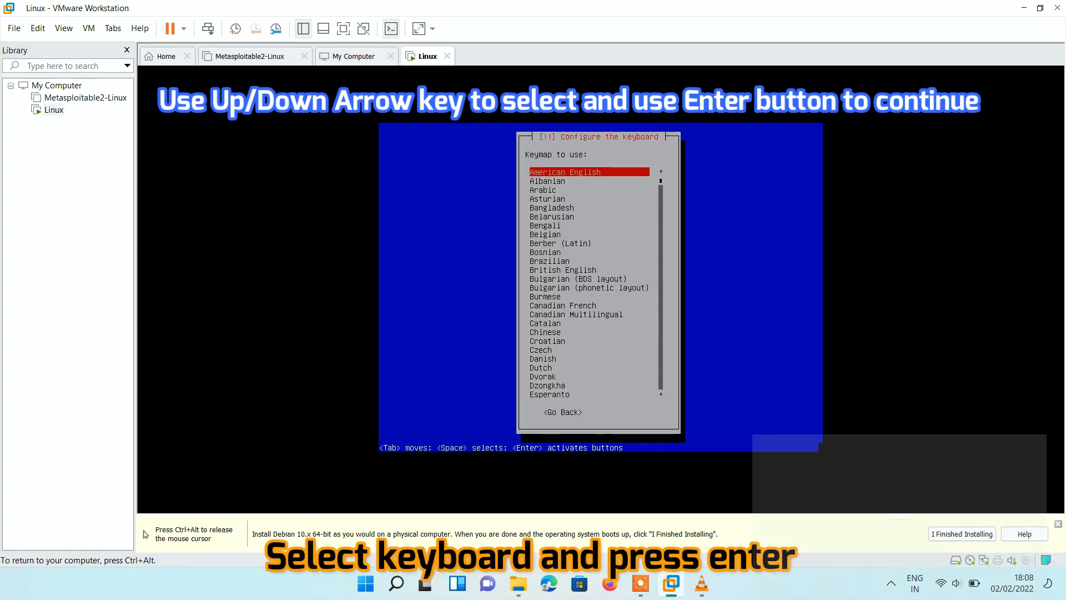
# Choose a keymap other than American English from the keyboard list and continue to the network configuration
pyautogui.press('Down')
pyautogui.press('Down')
pyautogui.press('Down')
pyautogui.press('Down')
pyautogui.press('Down')
pyautogui.press('Down')
pyautogui.press('Down')
pyautogui.press('Down')
pyautogui.press('Down')
pyautogui.press('Down')
pyautogui.press('Down')
pyautogui.press('Down')
pyautogui.press('Down')
pyautogui.press('Down')
pyautogui.press('Down')
pyautogui.press('Down')
pyautogui.press('Down')
pyautogui.press('Down')
pyautogui.press('Down')
pyautogui.press('Down')
pyautogui.press('Down')
pyautogui.press('Return')
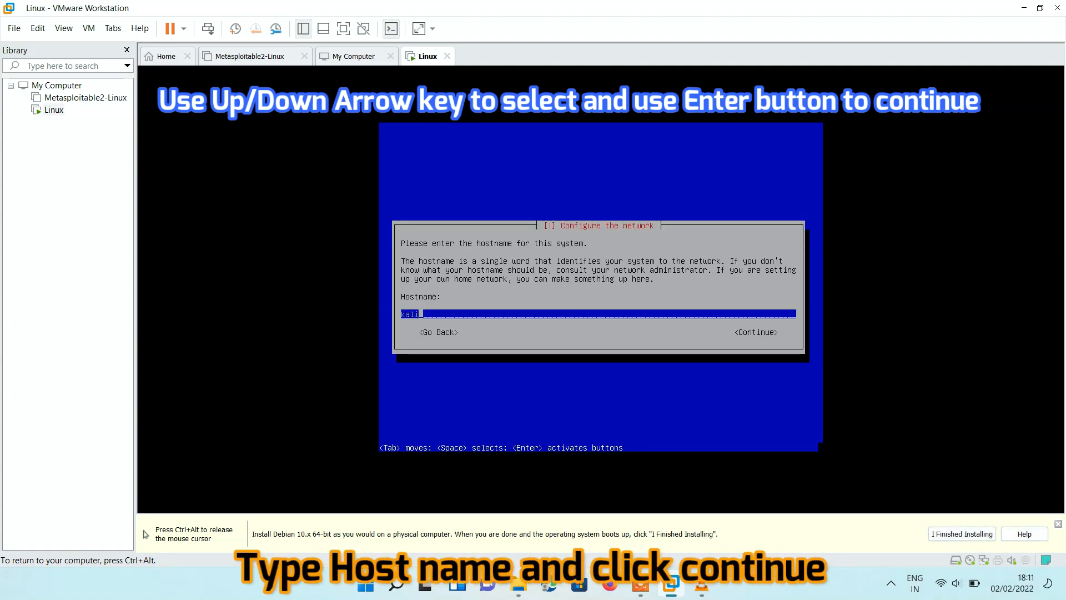
# Accept kali as the hostname, then clear the domain name and continue with it empty
pyautogui.press('Tab')
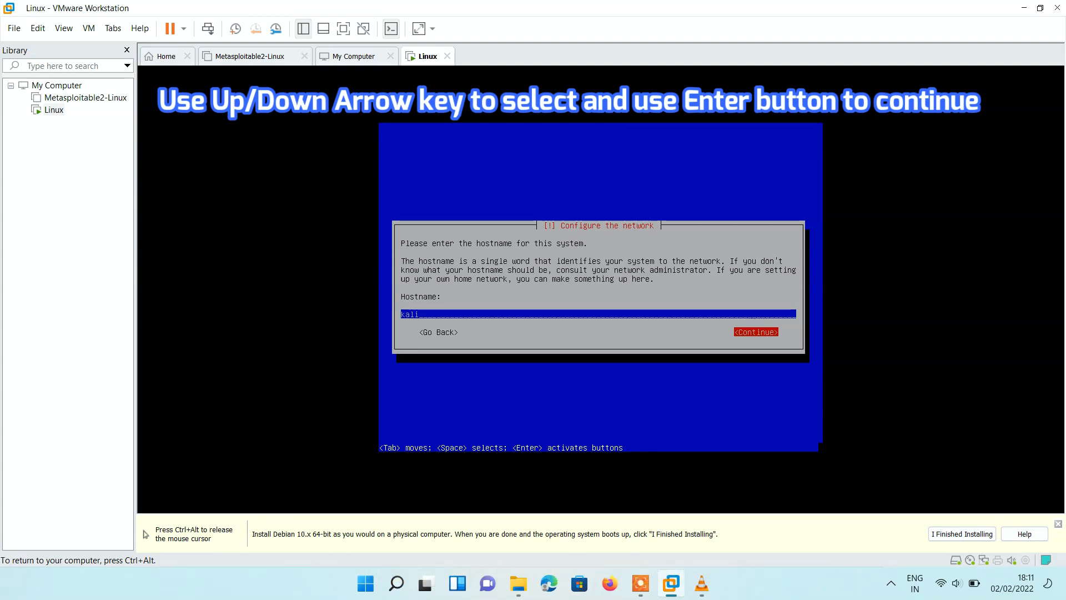
pyautogui.press('Return')
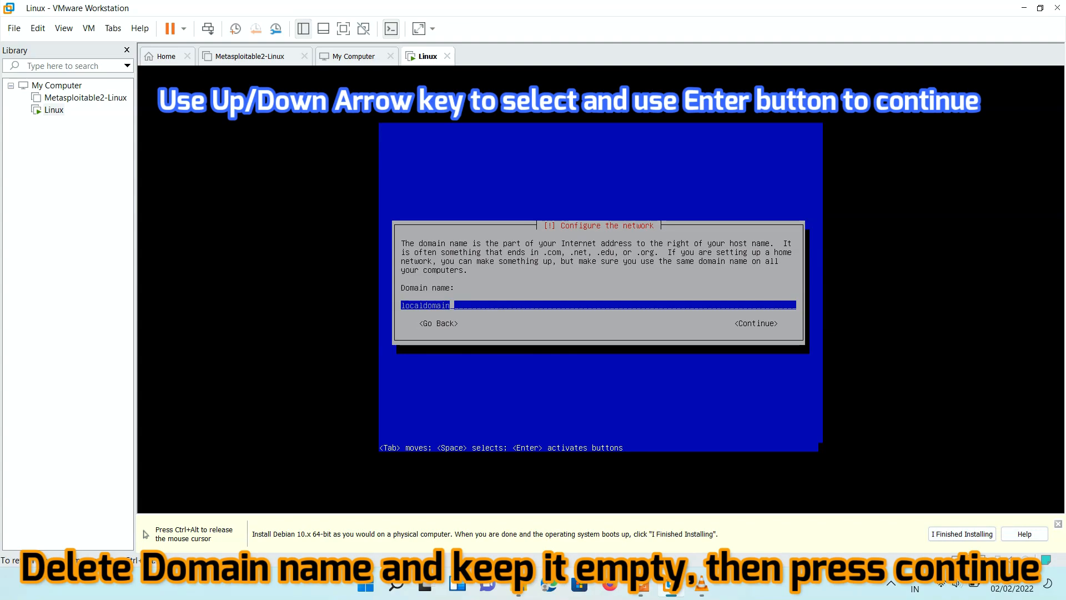
pyautogui.press('BackSpace')
pyautogui.press('BackSpace')
pyautogui.press('BackSpace')
pyautogui.press('BackSpace')
pyautogui.press('BackSpace')
pyautogui.press('BackSpace')
pyautogui.press('BackSpace')
pyautogui.press('BackSpace')
pyautogui.press('BackSpace')
pyautogui.press('BackSpace')
pyautogui.press('BackSpace')
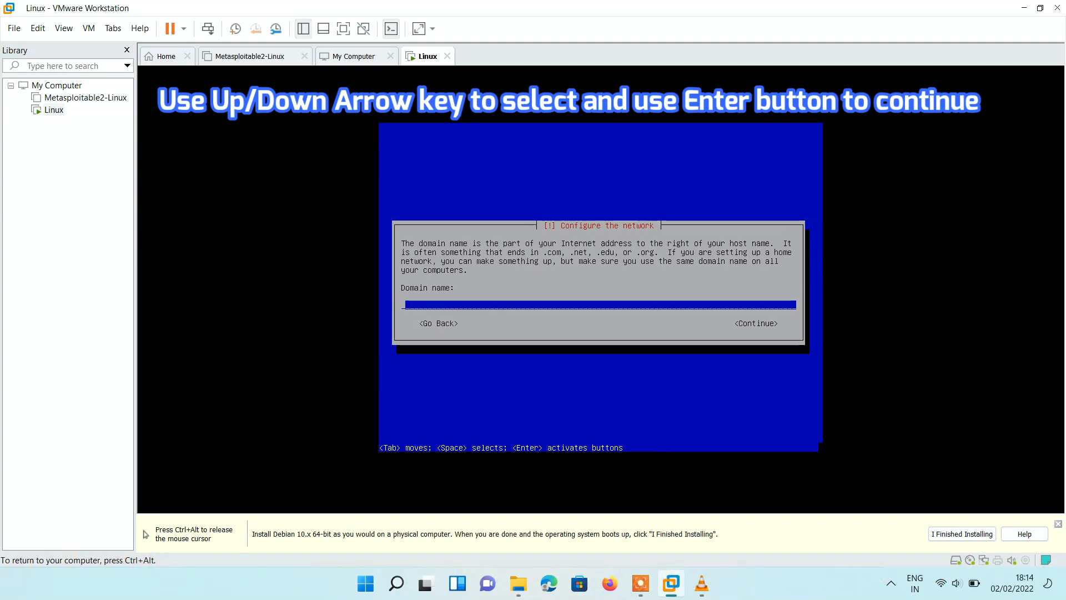
pyautogui.press('Tab')
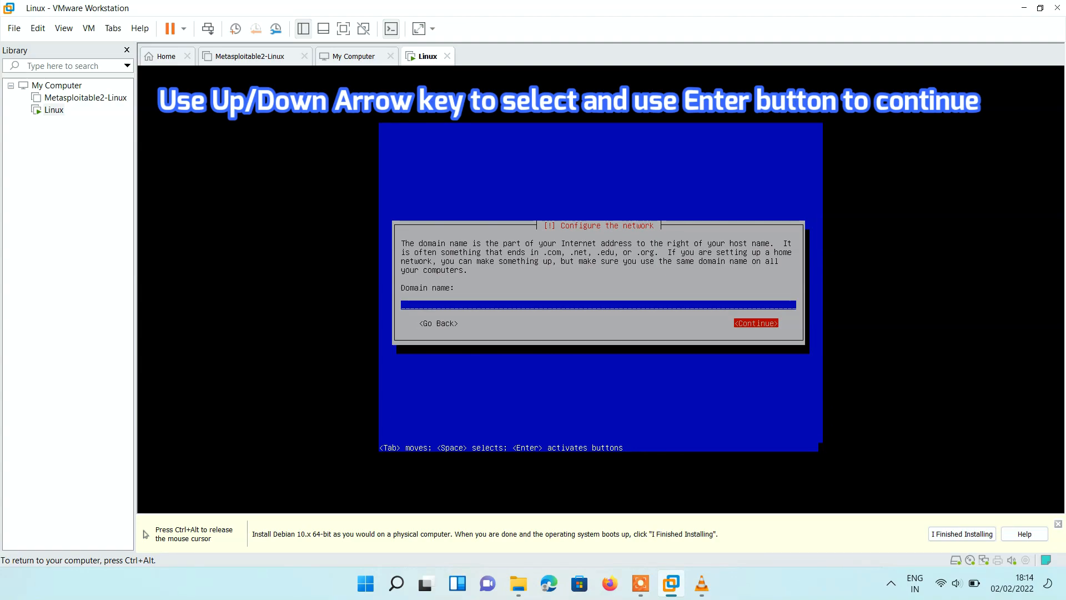
pyautogui.press('Return')
# Set the new user's full name to hacker and accept hacker as the account username
pyautogui.write('hacker')
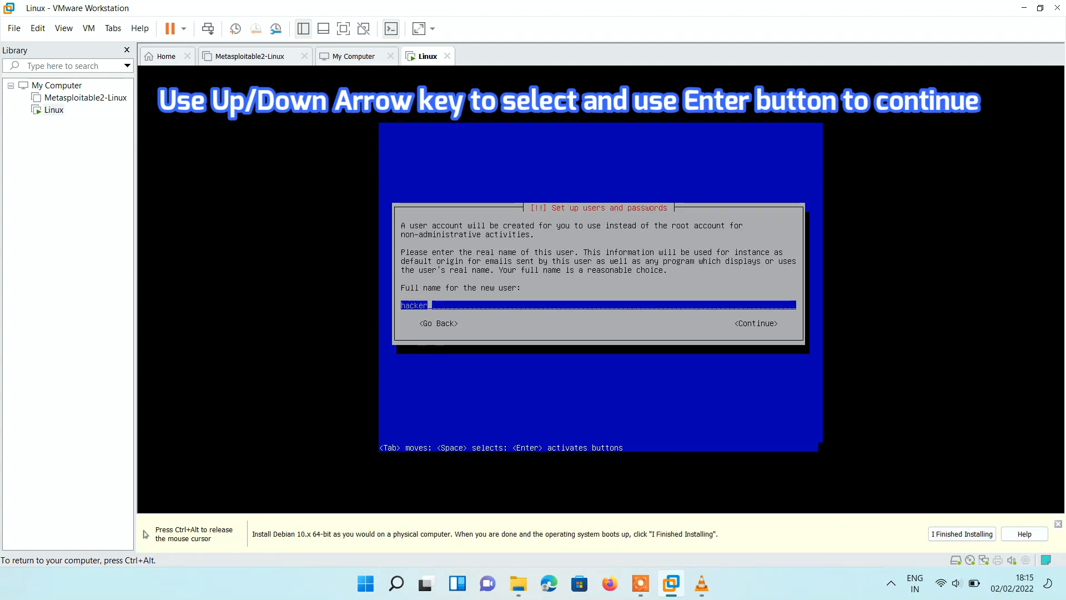
pyautogui.press('Tab')
pyautogui.press('Return')
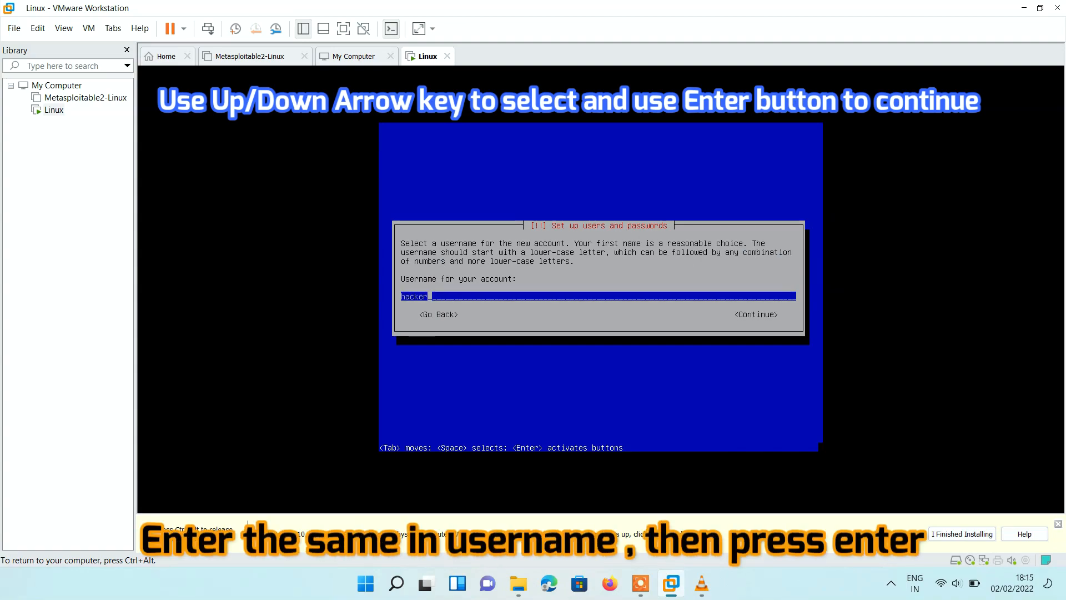
pyautogui.press('Return')
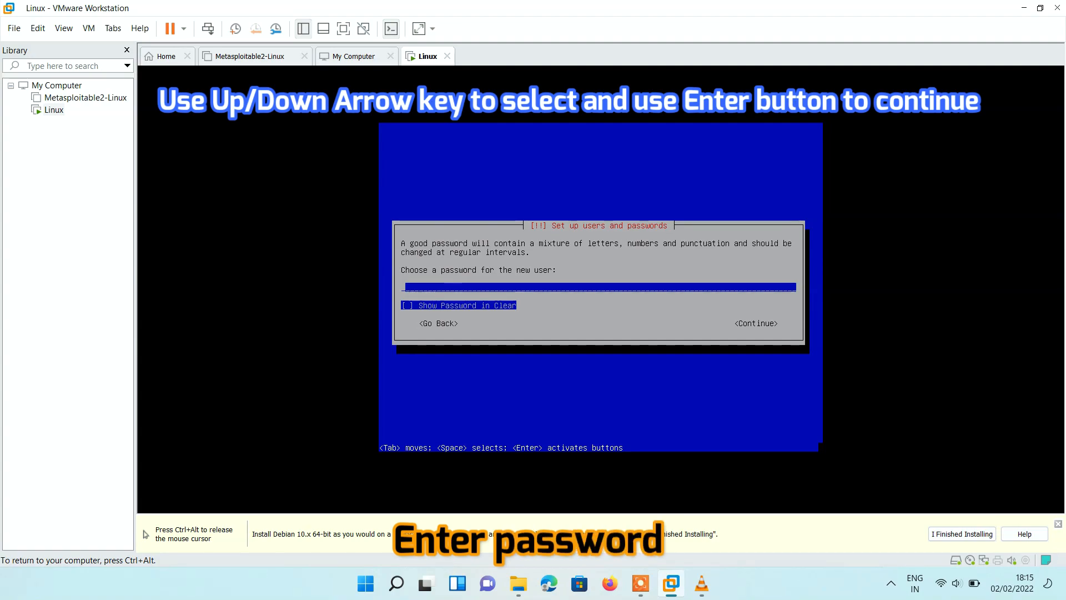
# Enter the new user's account password and enter it again to verify it
pyautogui.press('Tab')
pyautogui.press('Up')
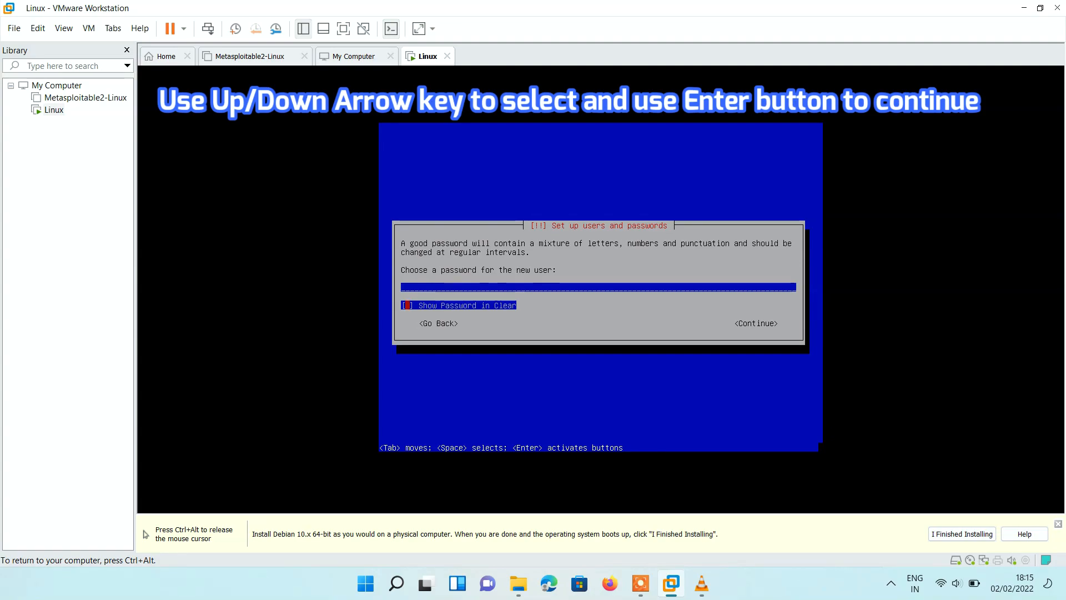
pyautogui.write('**')
pyautogui.press('Tab')
pyautogui.press('Return')
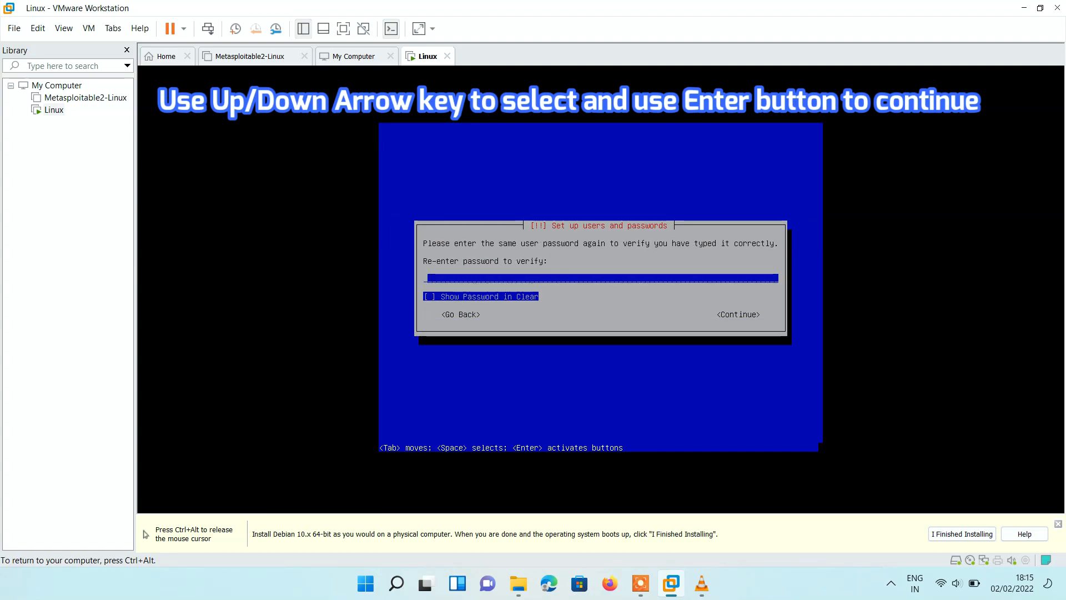
pyautogui.write('*')
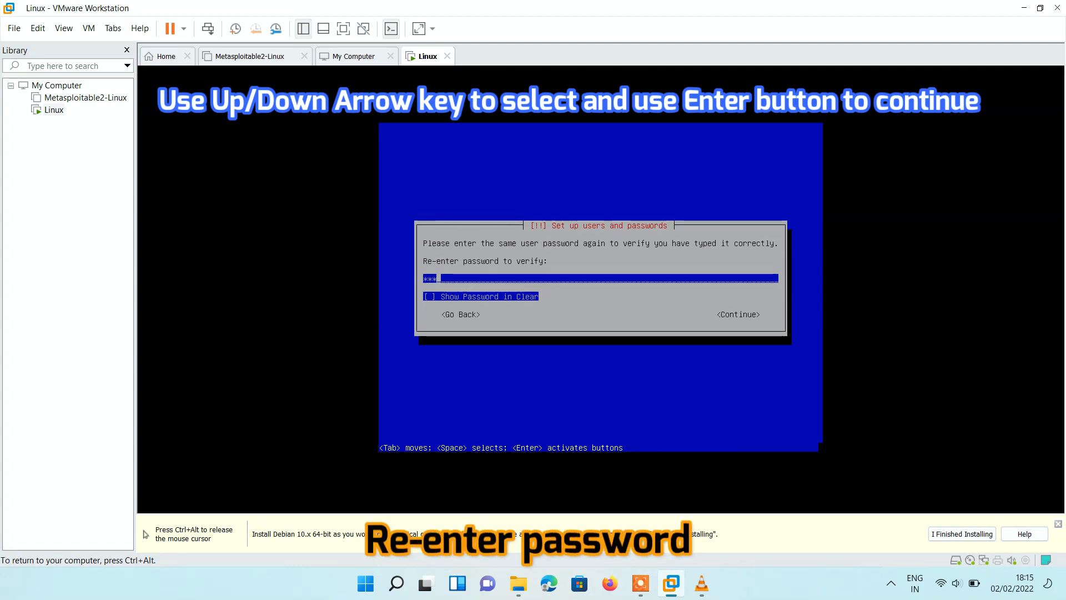
pyautogui.press('Tab')
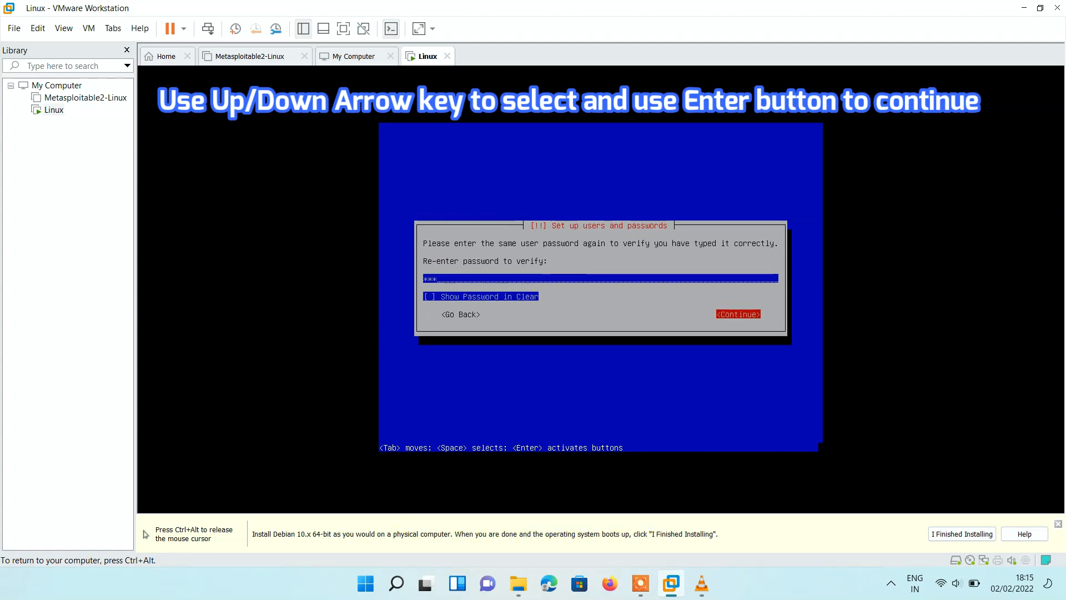
pyautogui.press('Return')
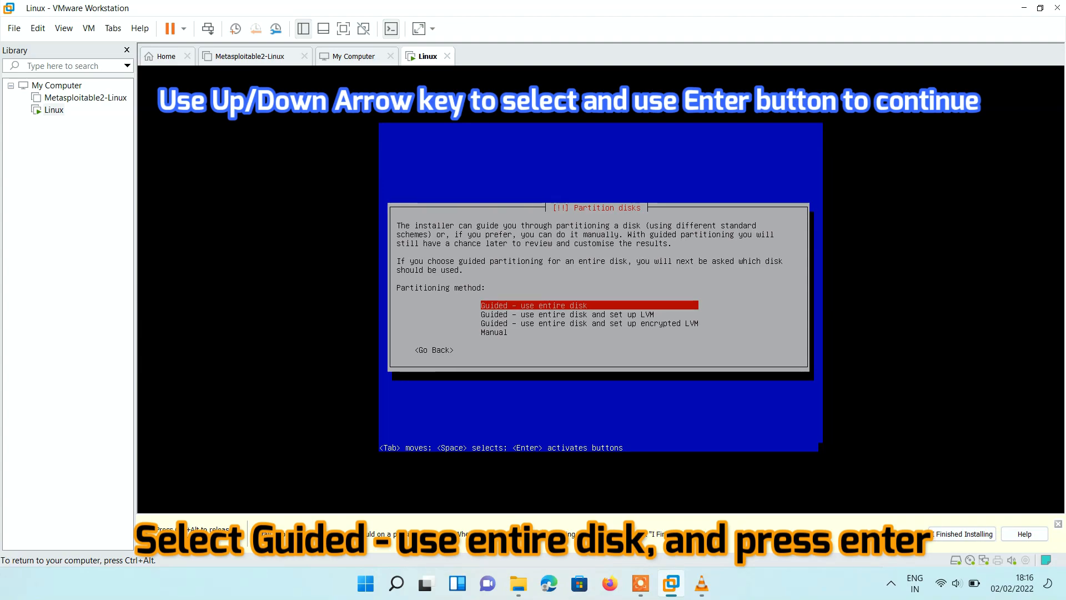
# Partition the SCSI3 (sda) disk with Guided - use entire disk and the All files in one partition scheme
pyautogui.press('Return')
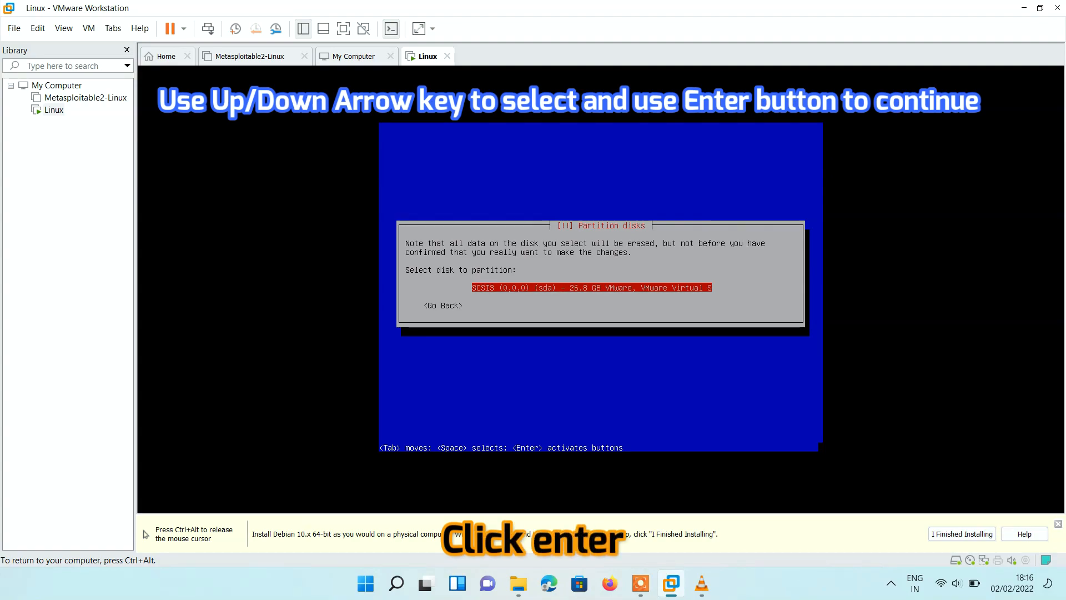
pyautogui.press('Return')
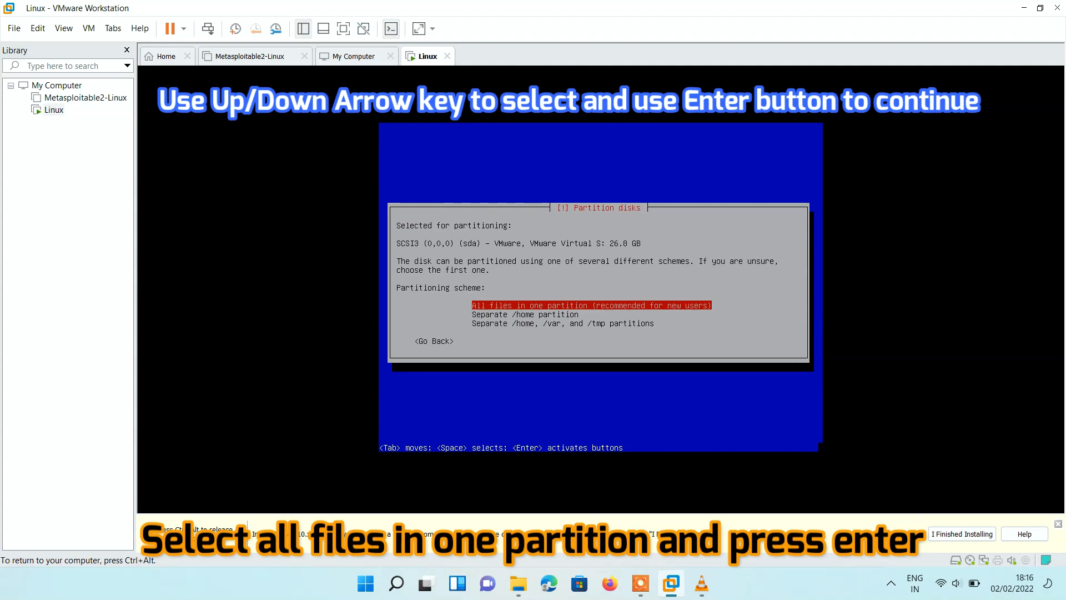
pyautogui.press('Return')
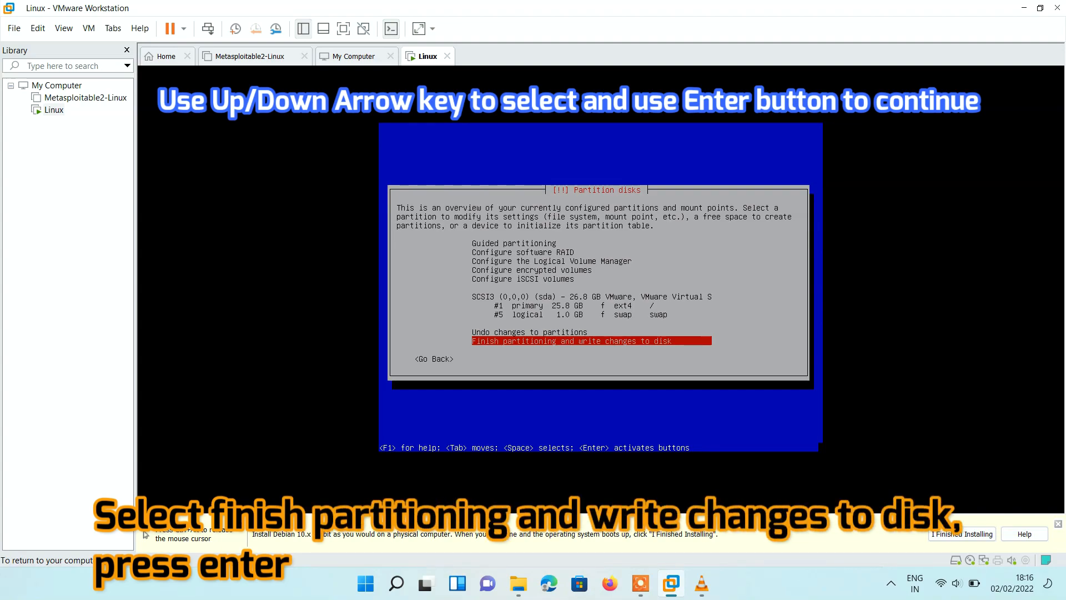
# Finish partitioning and agree to write the changes to the disk
pyautogui.press('Return')
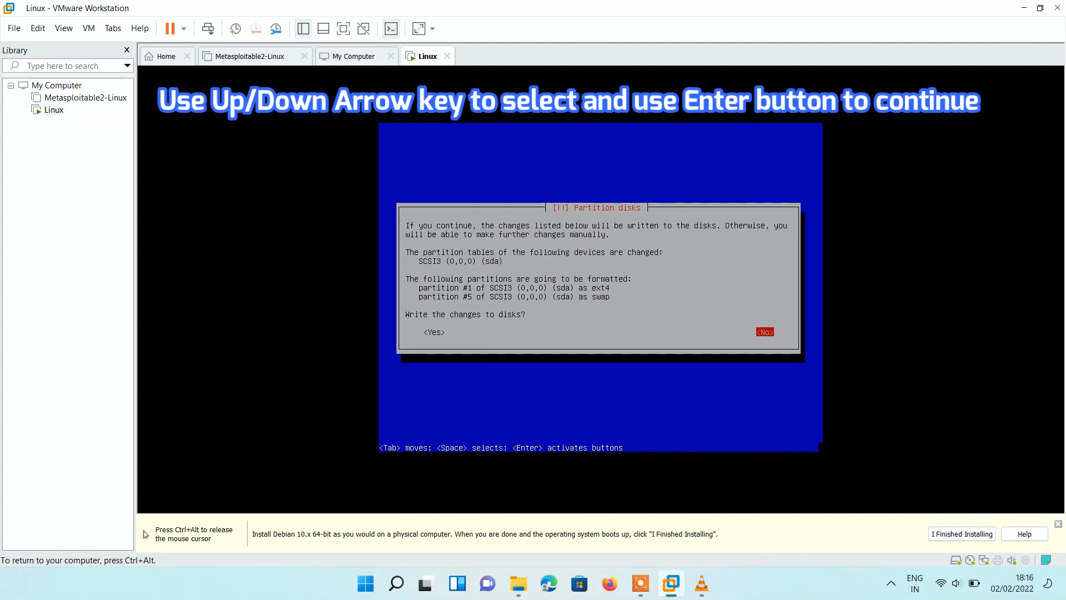
pyautogui.hotkey('ctrl', 'alt')
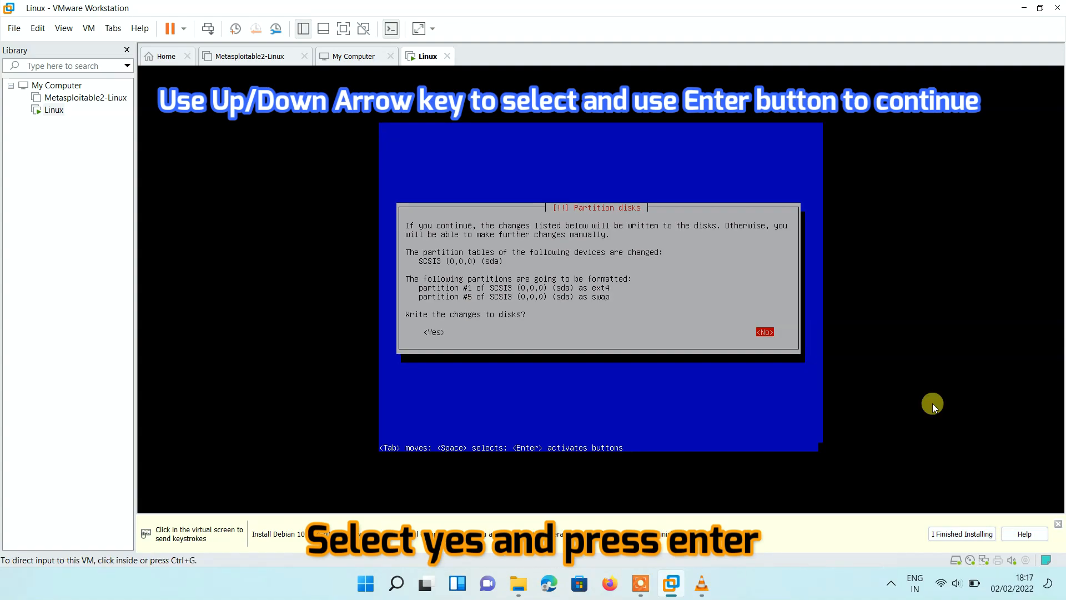
pyautogui.click(680, 314)
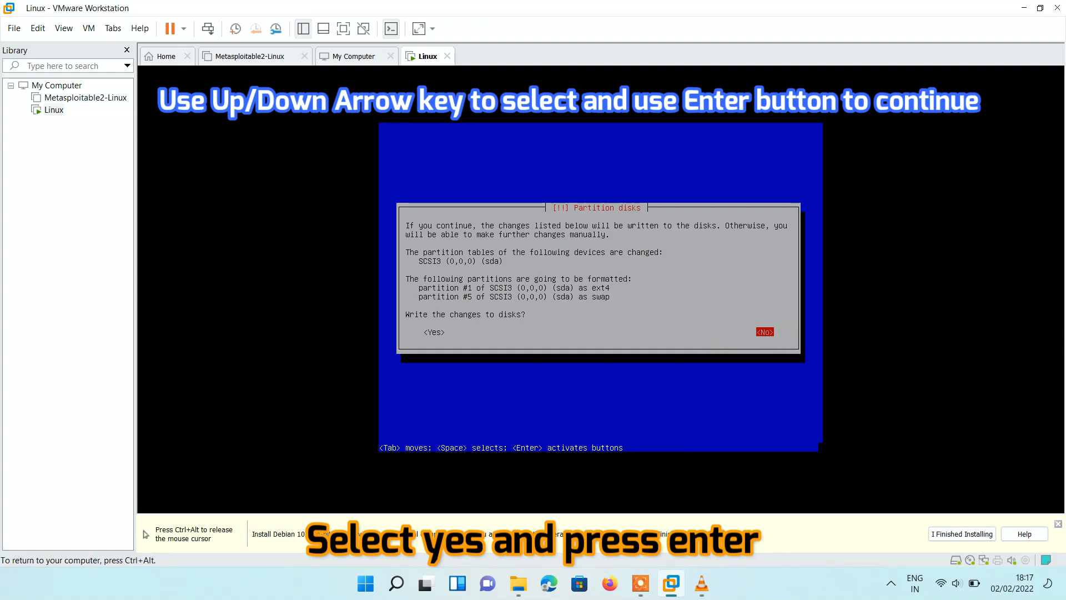
pyautogui.press('Left')
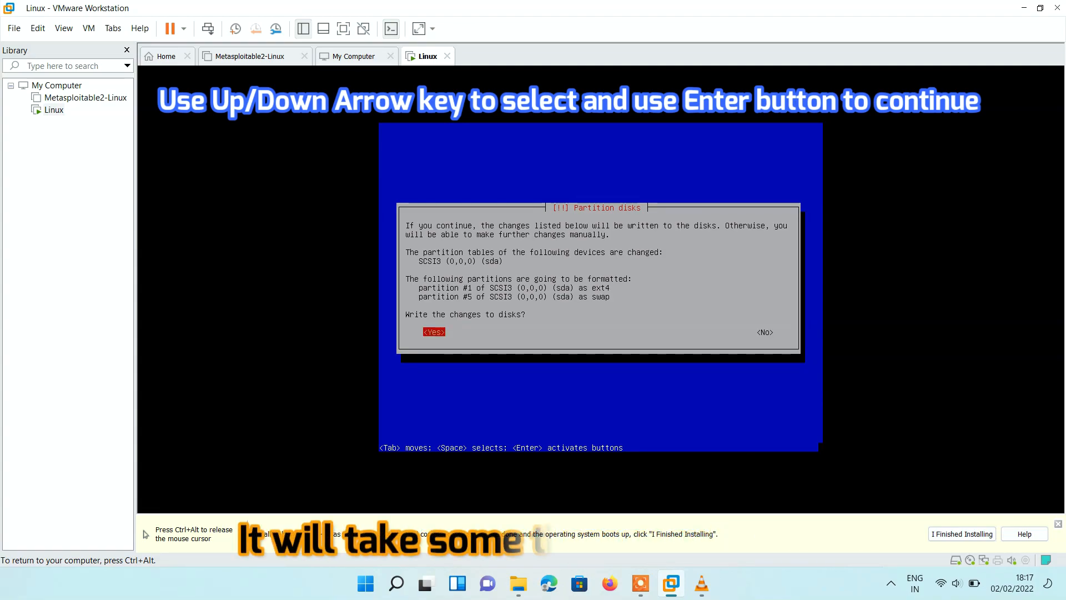
pyautogui.press('Return')
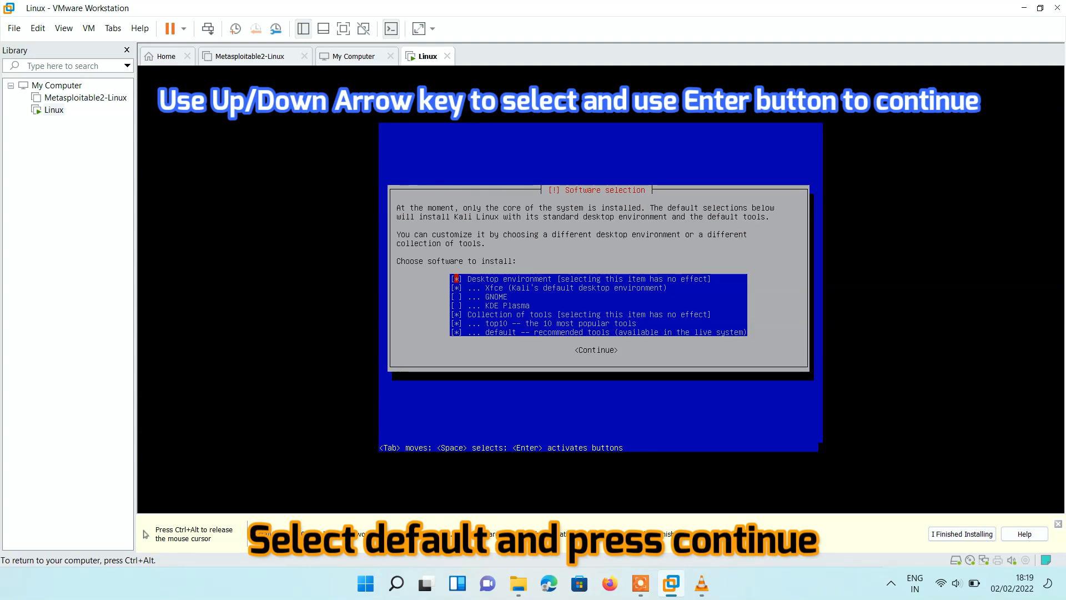
# Keep the default software selection with Xfce, the top10 tools and the default recommended tools, and continue the installation
pyautogui.press('Down')
pyautogui.press('Down')
pyautogui.press('Down')
pyautogui.press('Down')
pyautogui.press('Down')
pyautogui.press('Down')
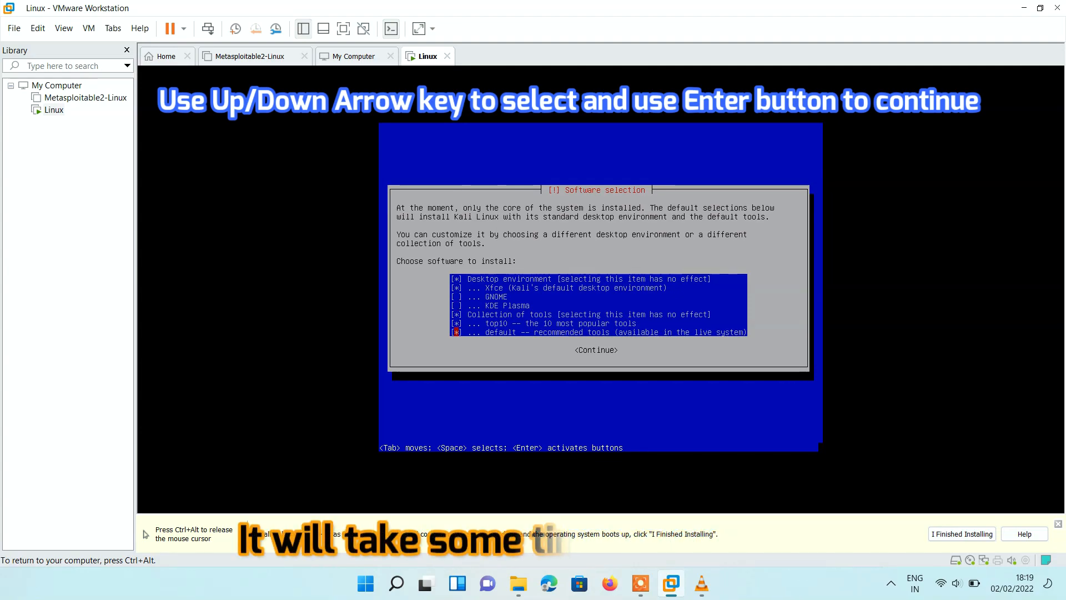
pyautogui.press('Return')
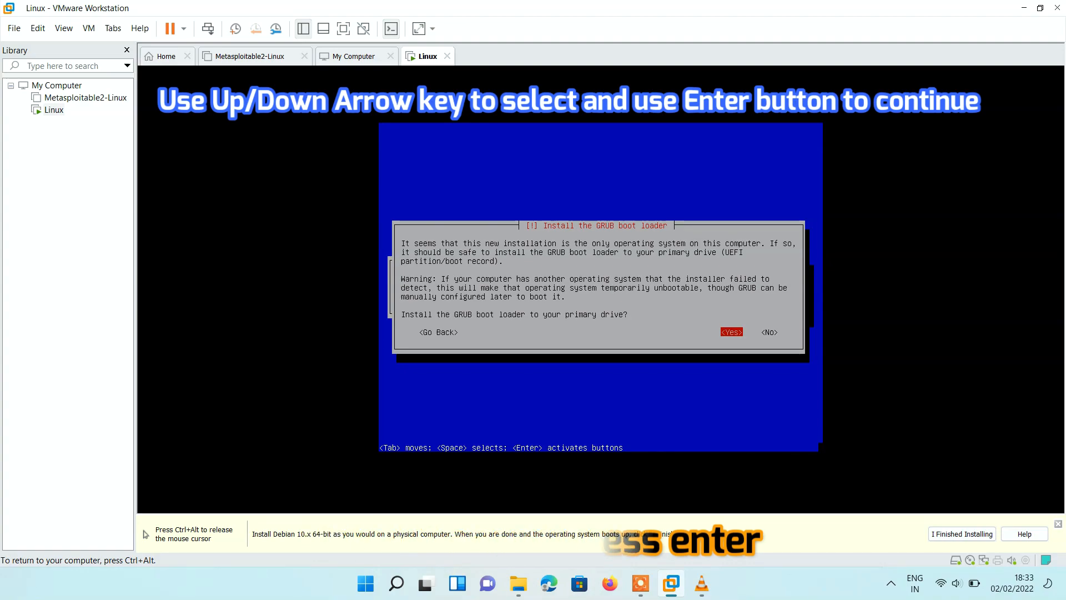
# Install the GRUB boot loader on /dev/sda and finish the installation to boot into the new system
pyautogui.press('Return')
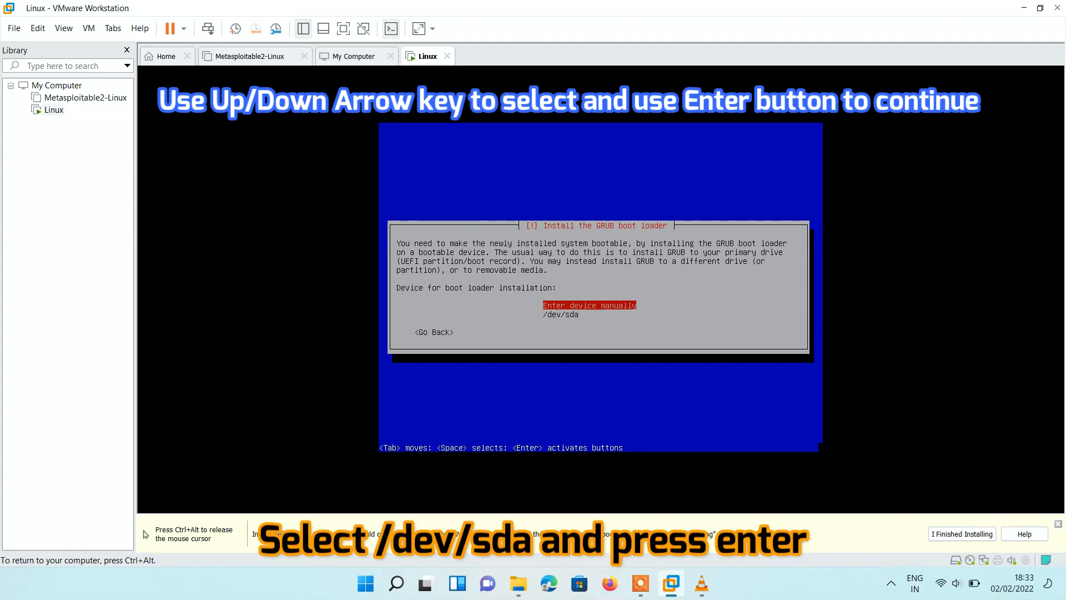
pyautogui.press('Down')
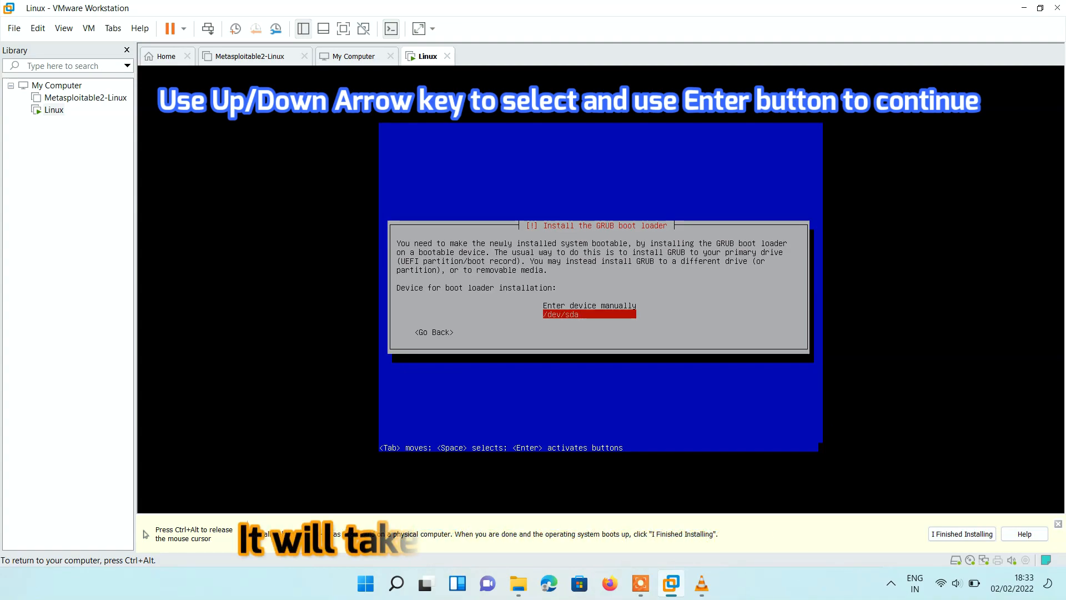
pyautogui.press('Return')
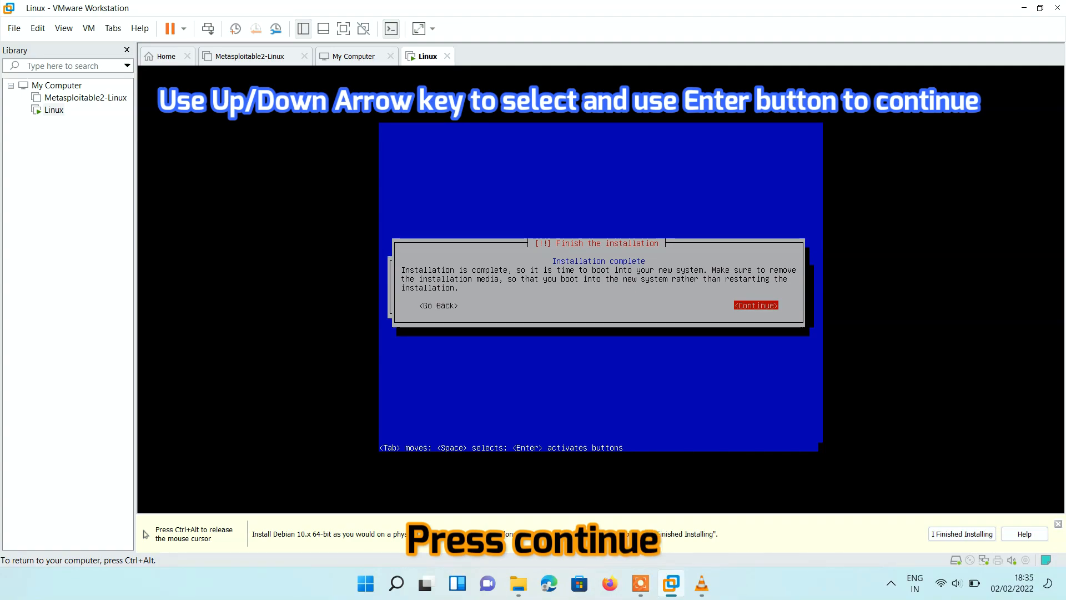
pyautogui.press('Return')
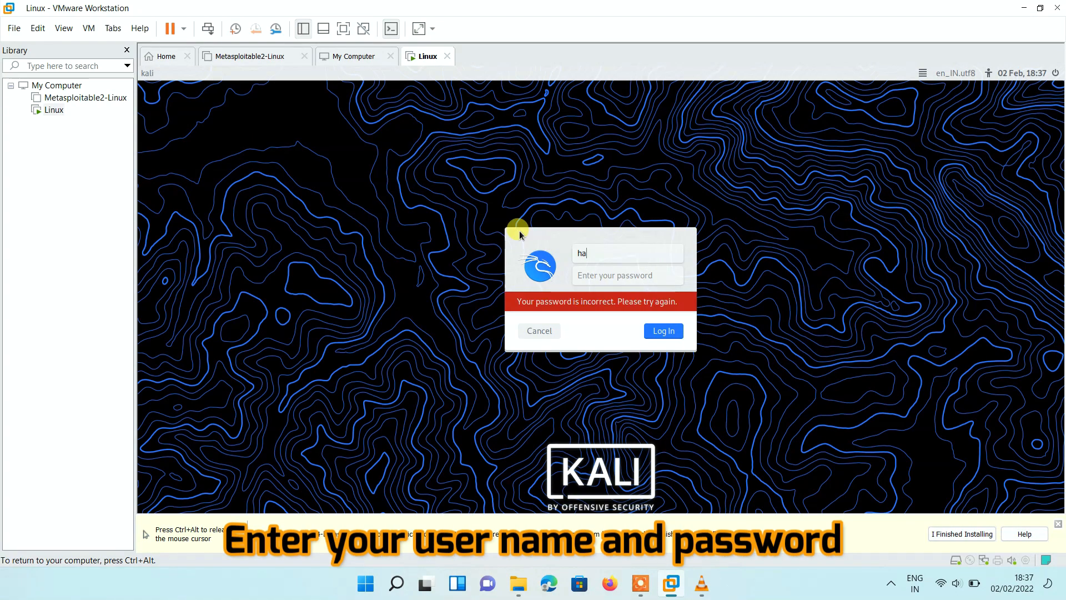
# Log in to Kali as hacker with the account password and mark the guest installation as finished
pyautogui.write('cker')
pyautogui.press('Tab')
pyautogui.write('***')
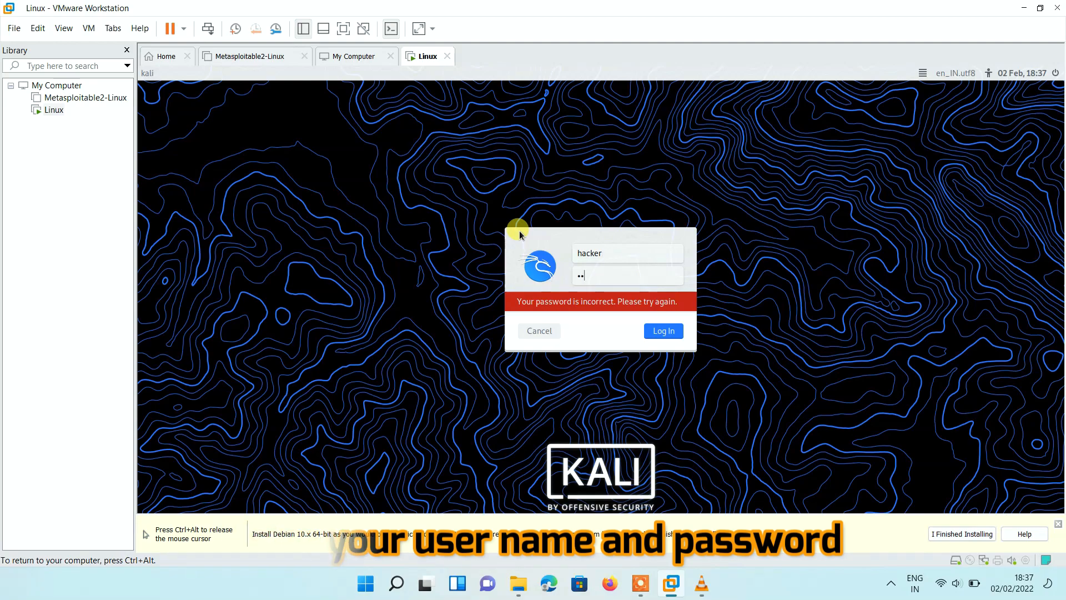
pyautogui.press('Return')
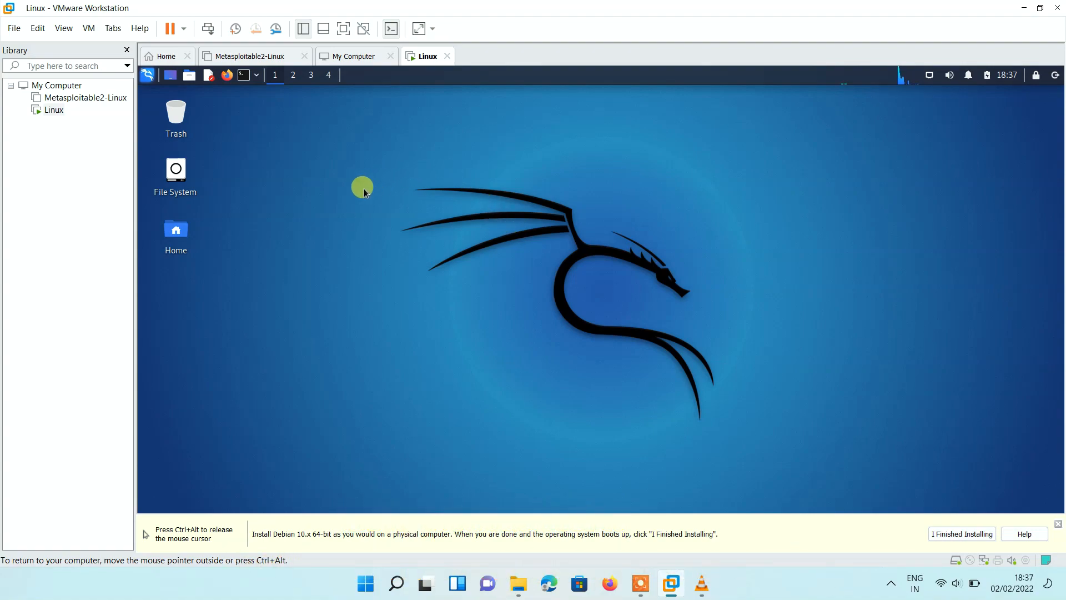
pyautogui.click(948, 534)
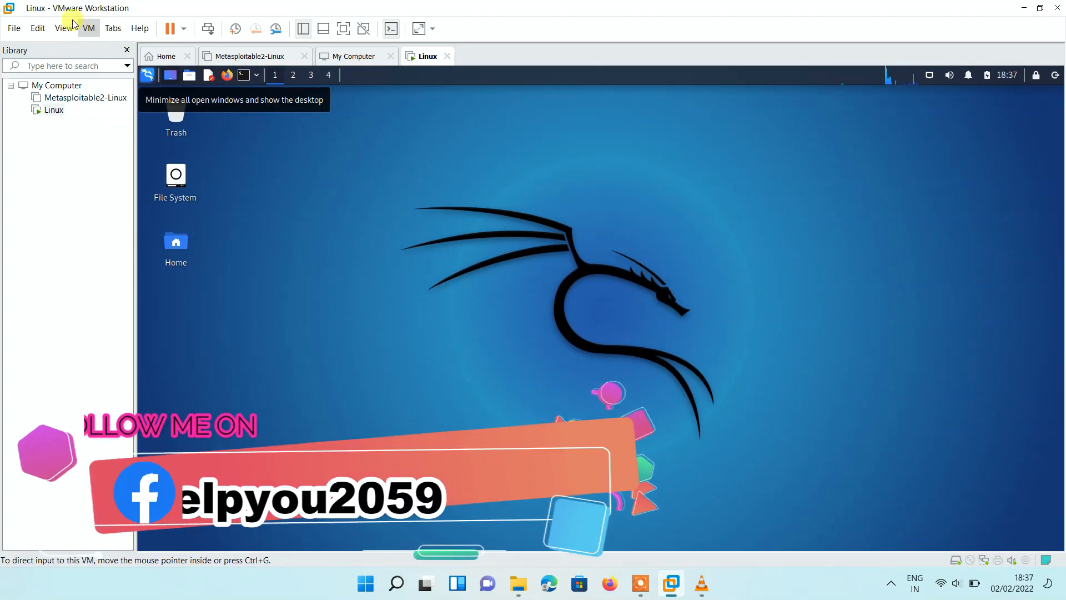
pyautogui.click(89, 29)
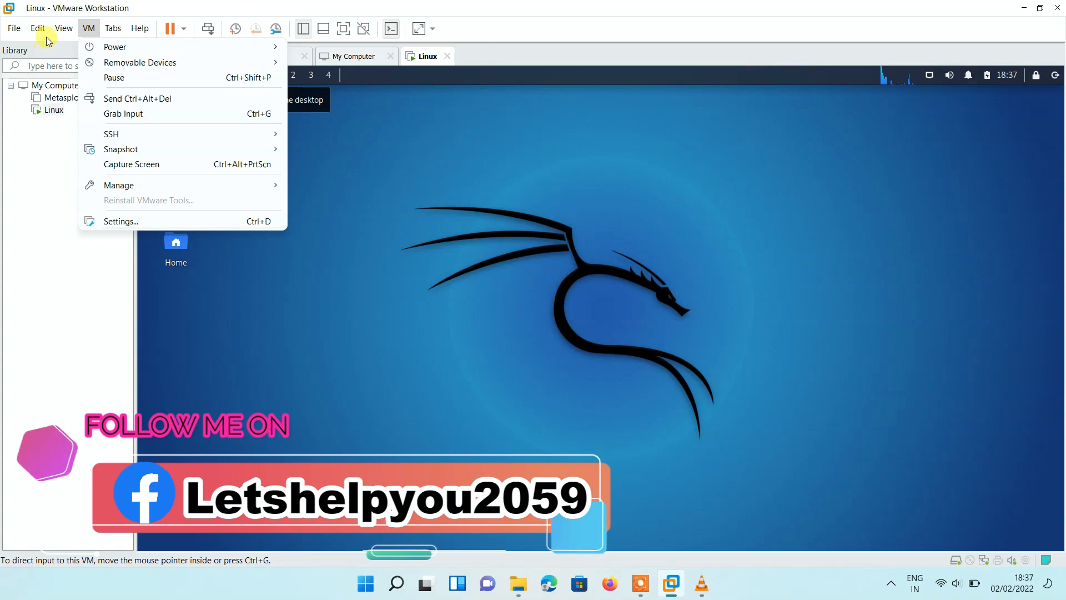
pyautogui.moveTo(112, 33)
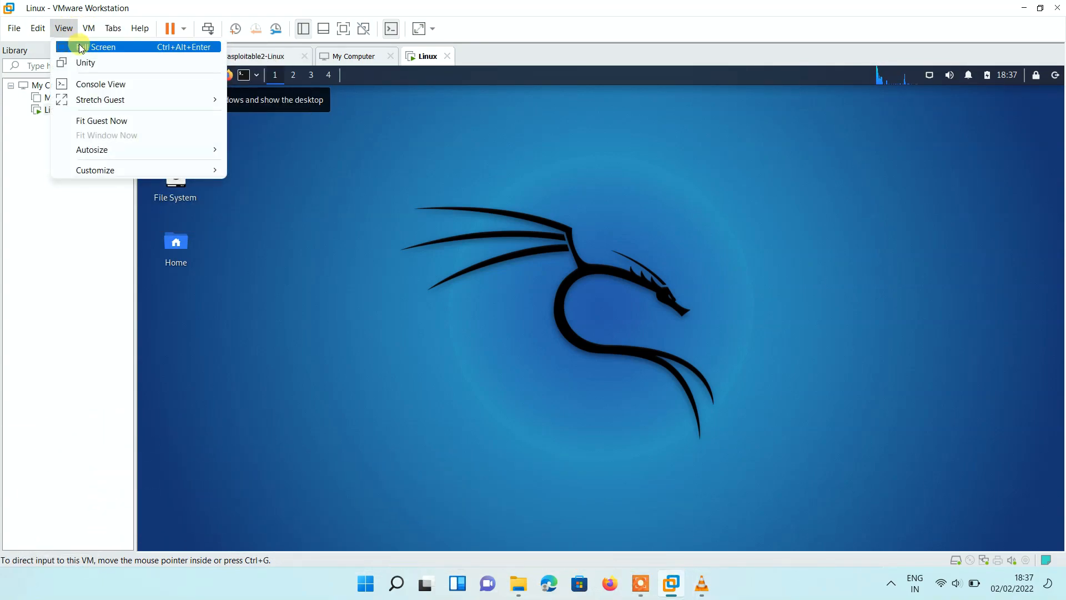
pyautogui.rightClick(366, 116)
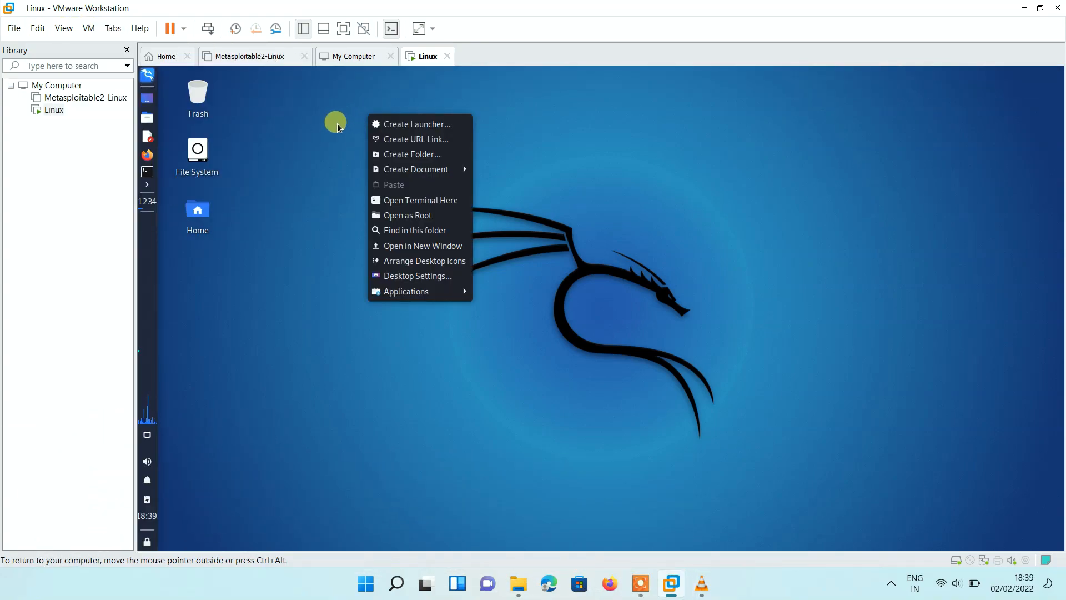
pyautogui.click(337, 123)
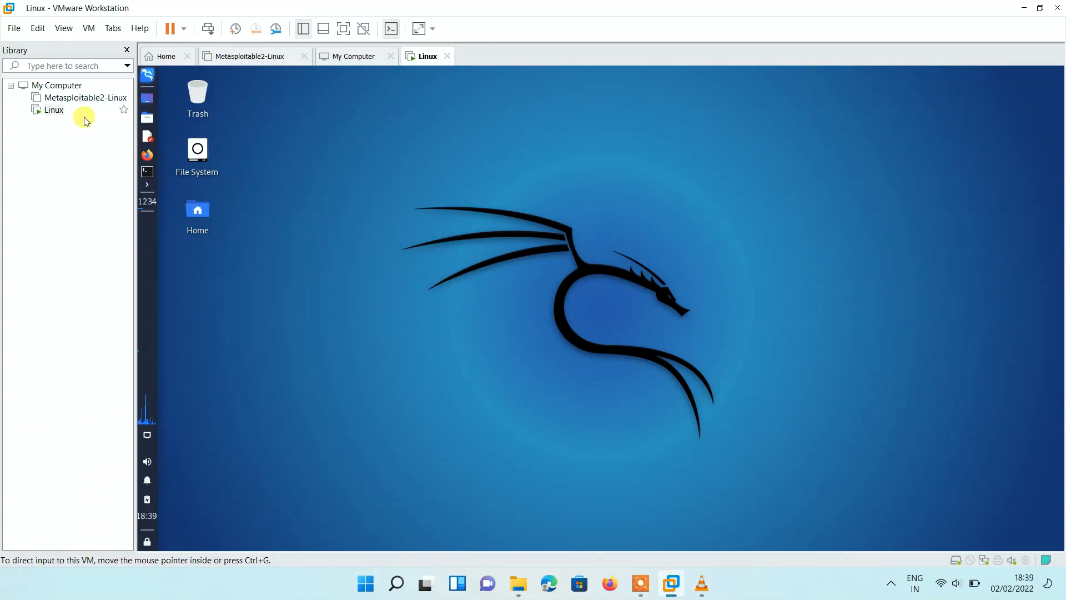
# Suspend the Linux virtual machine and close the My Computer tab
pyautogui.click(169, 32)
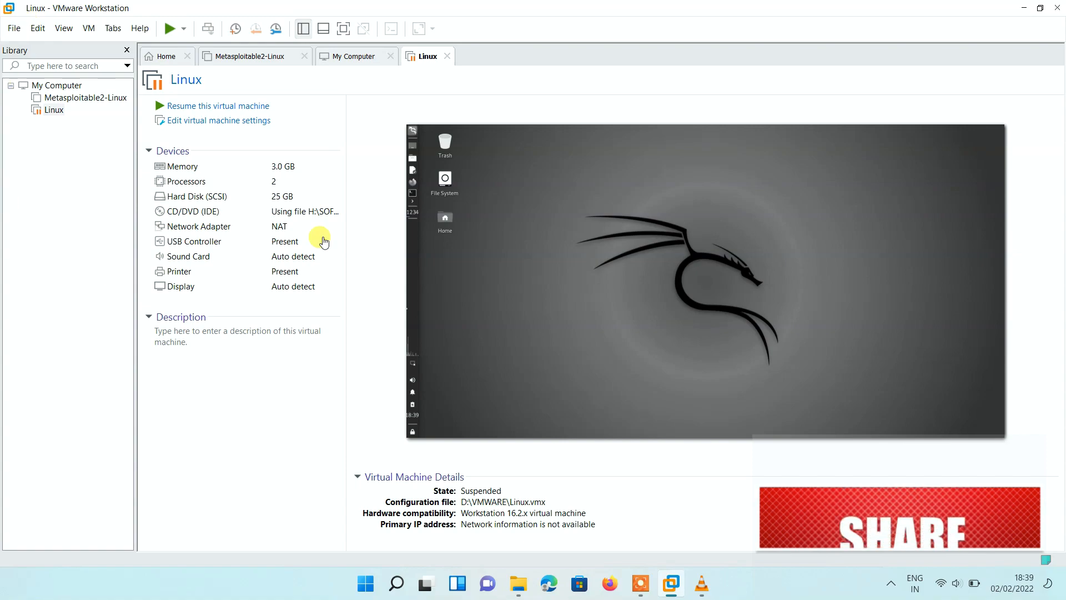
pyautogui.click(390, 56)
# View the Home page, the My Computer list of virtual machines and the Metasploitable2-Linux details
pyautogui.click(162, 59)
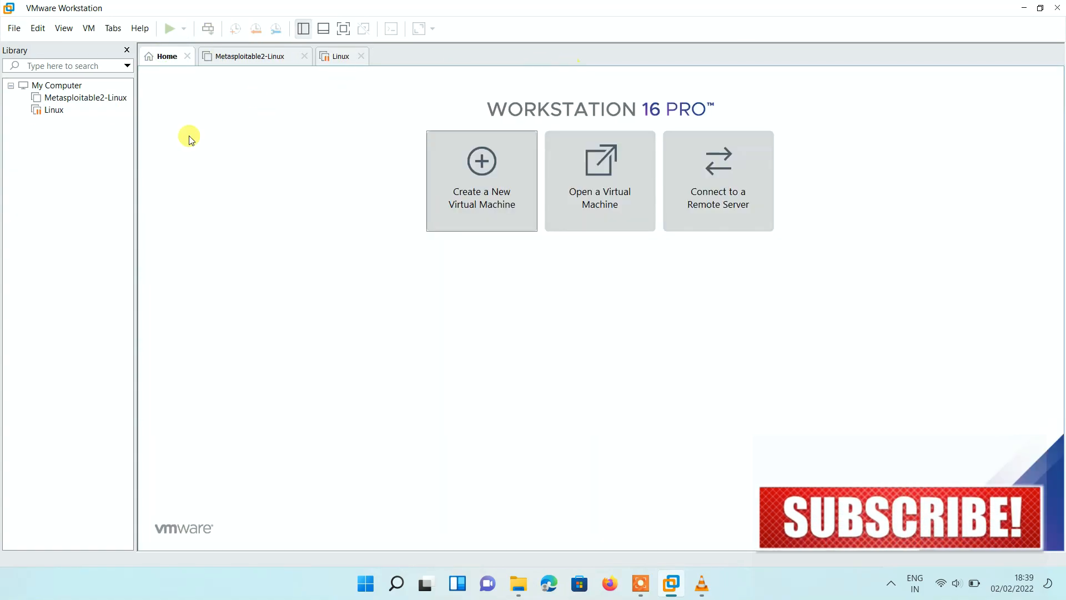
pyautogui.click(59, 89)
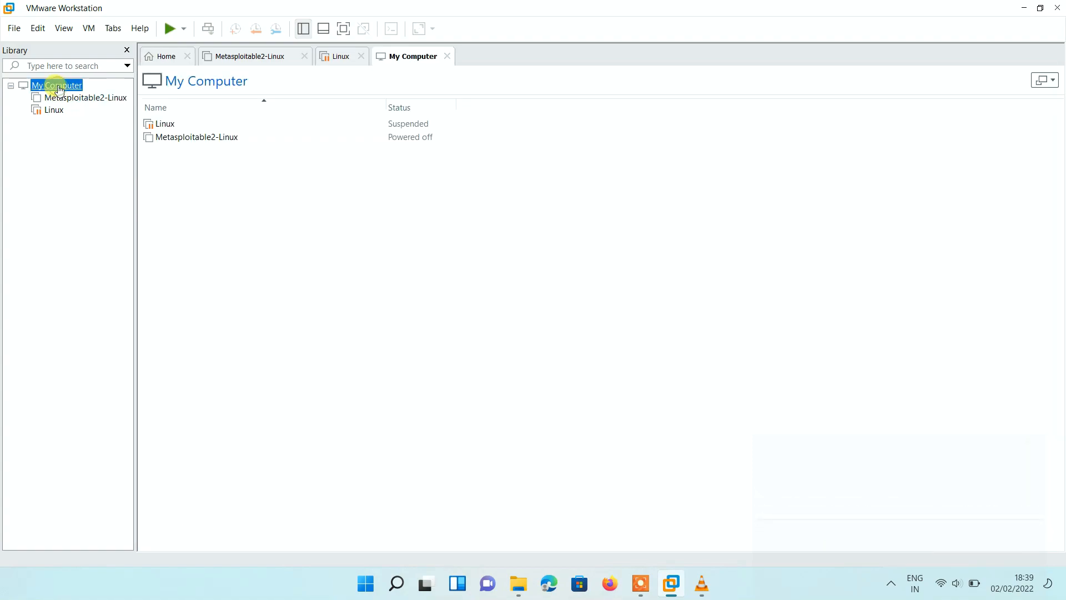
pyautogui.click(92, 103)
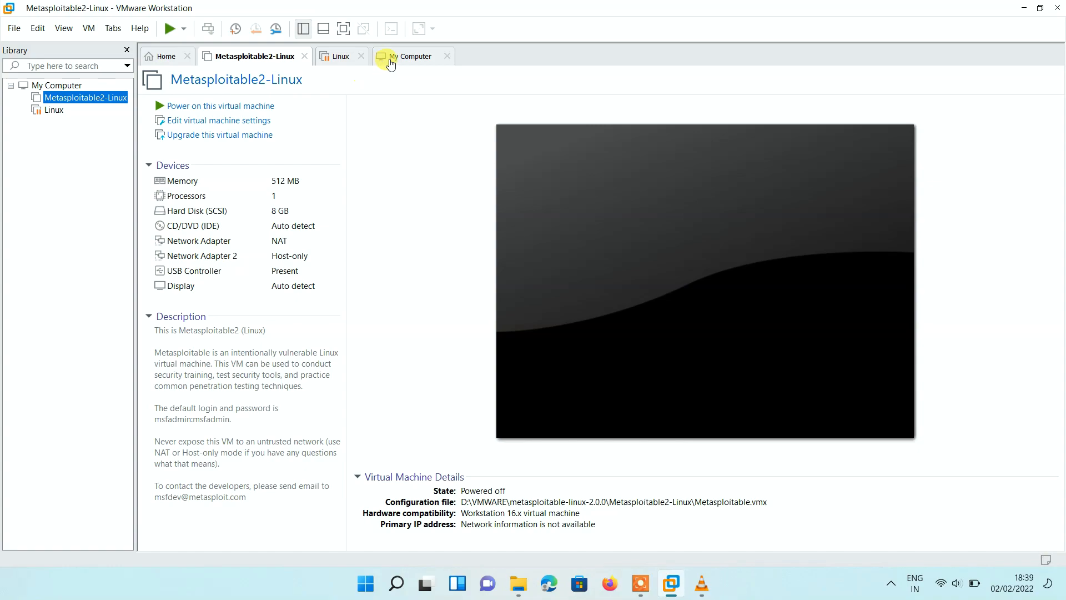
pyautogui.click(409, 58)
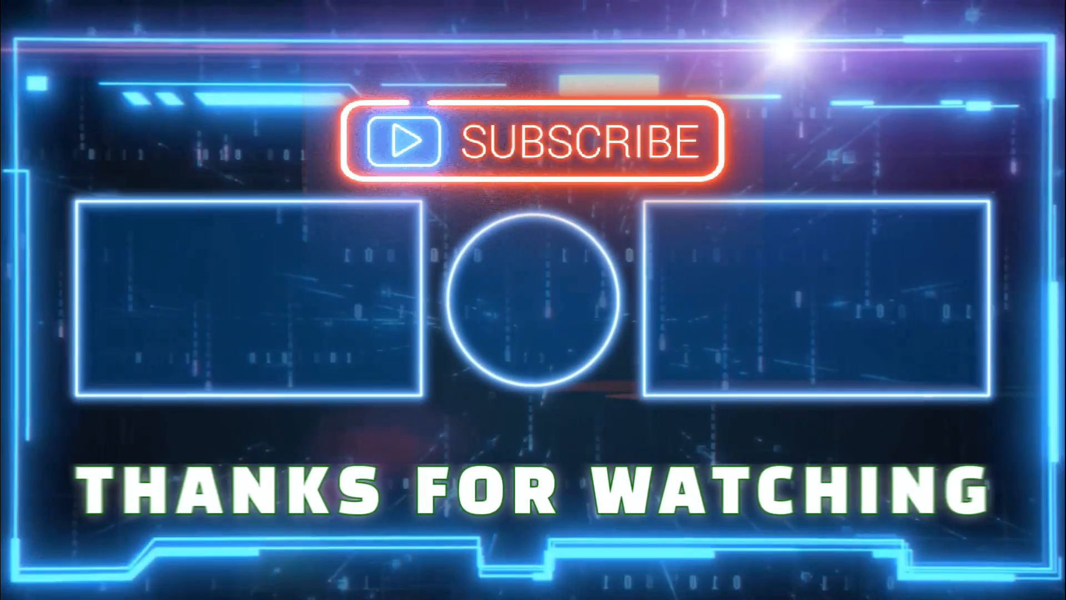